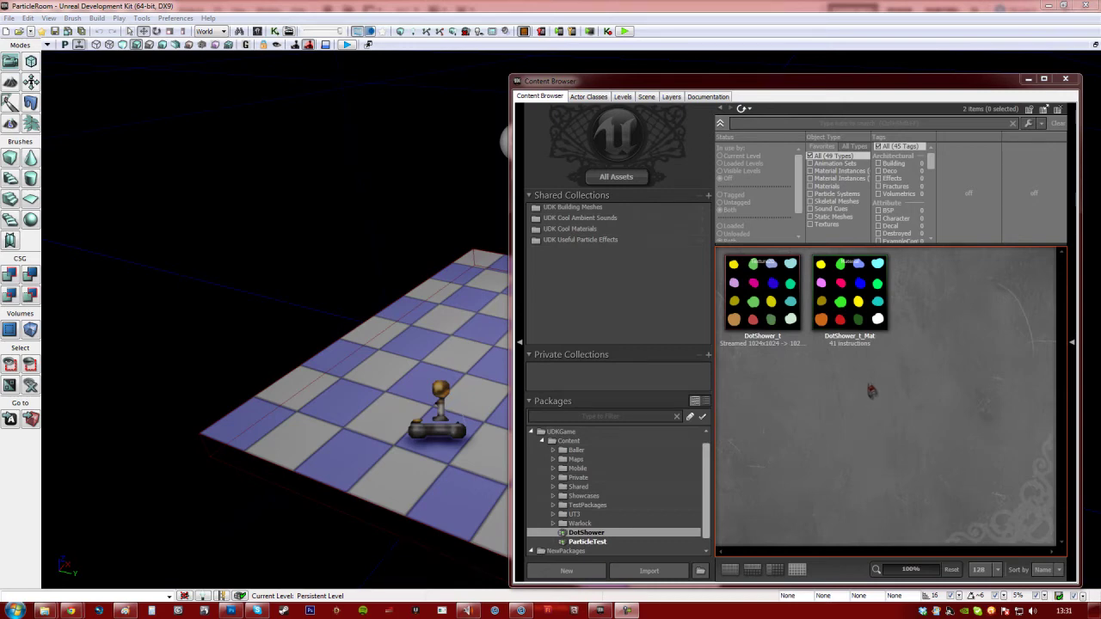
Create a new particle system named DotShower_ps in the DotShower package
{"action": "mouse_move", "coordinate": [877, 315]}
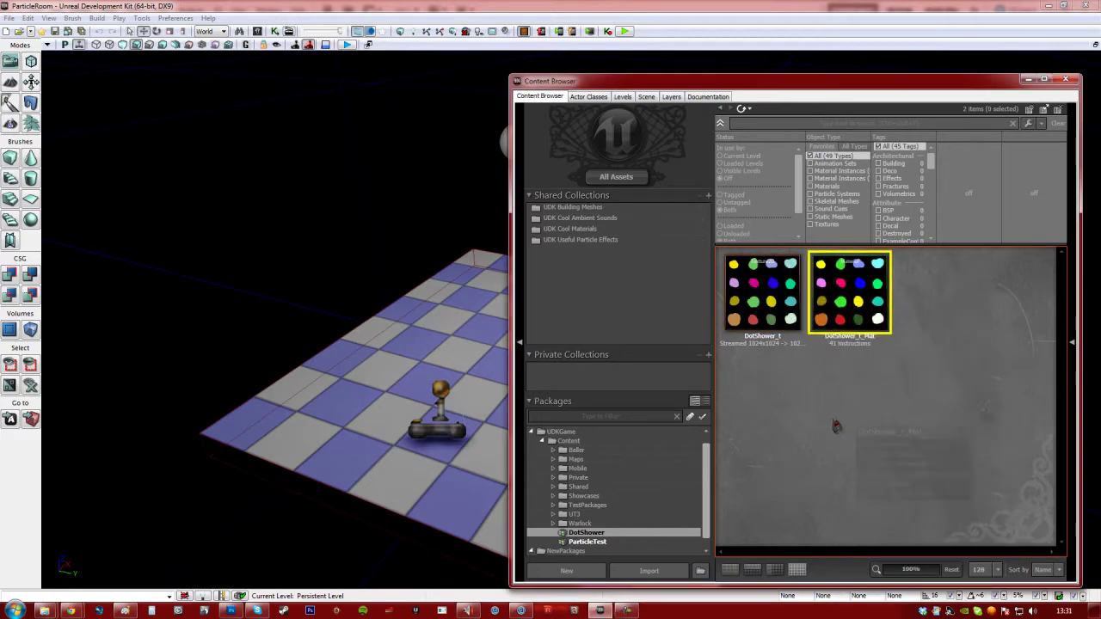
{"action": "right_click", "coordinate": [808, 581]}
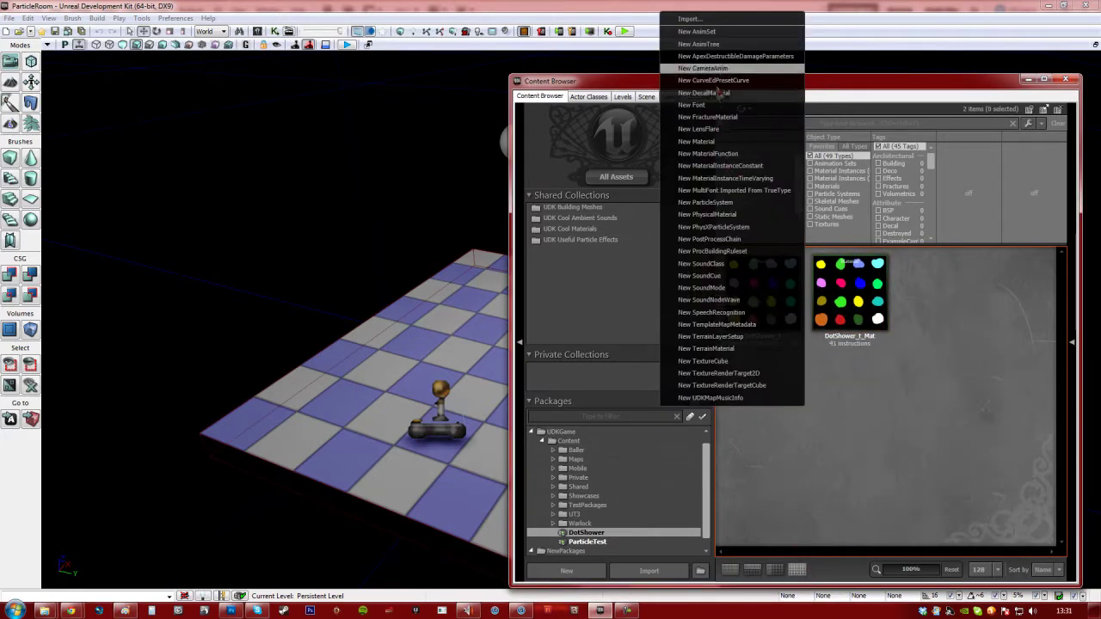
{"action": "left_click", "coordinate": [716, 203]}
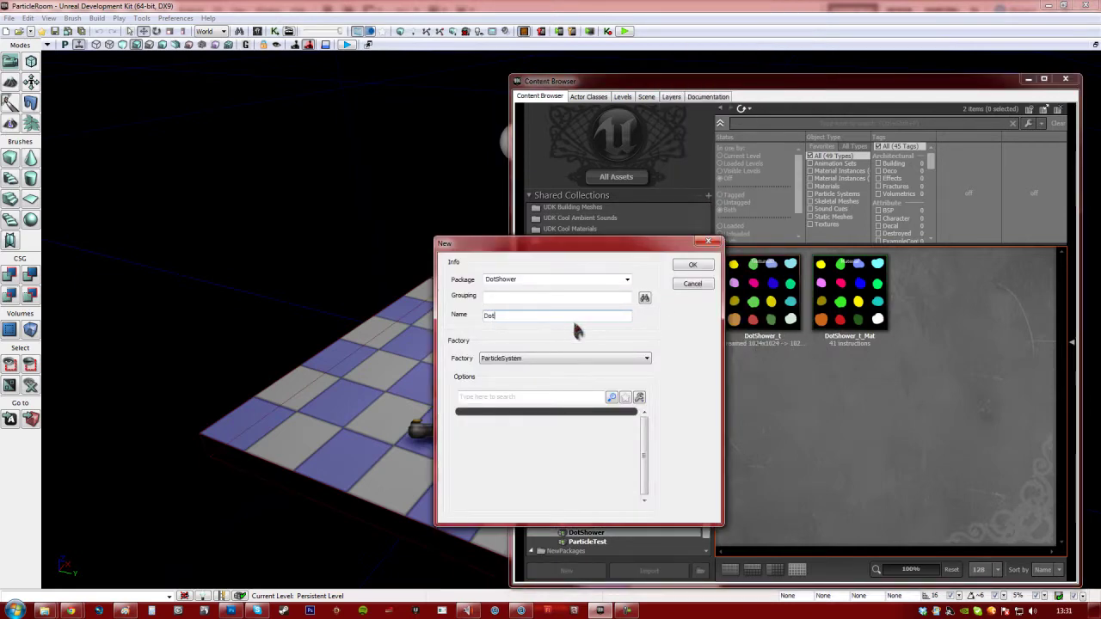
{"action": "type", "text": "DotShower_ps"}
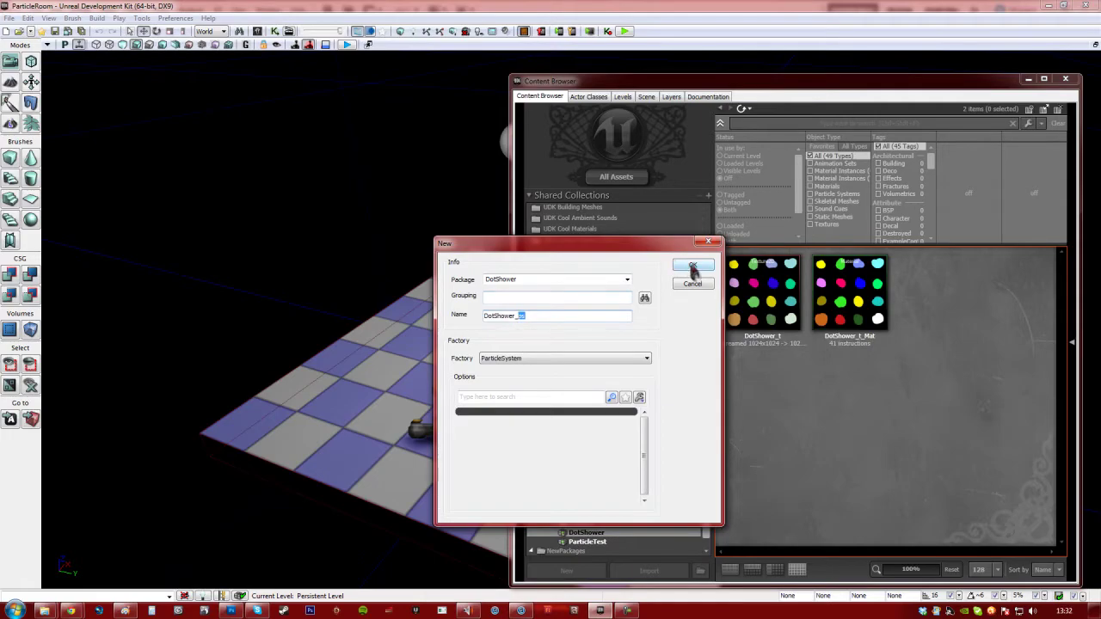
{"action": "left_click", "coordinate": [693, 267]}
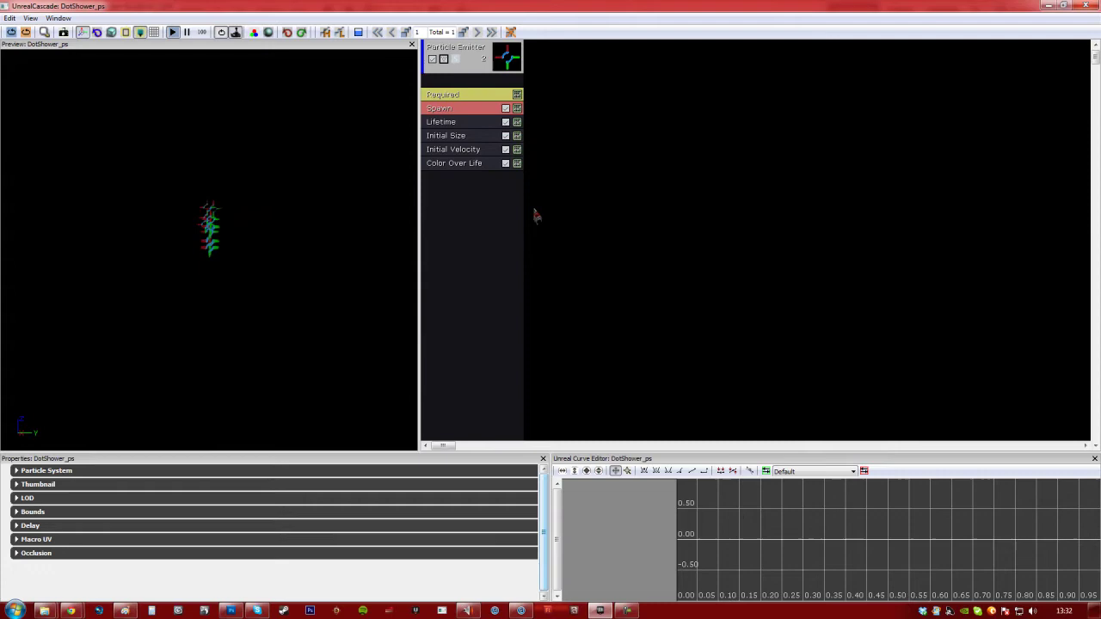
Select the DotShower_t_Mat material in the Content Browser
{"action": "left_click_drag", "start_coordinate": [557, 9], "coordinate": [295, 20]}
{"action": "left_click", "coordinate": [914, 472]}
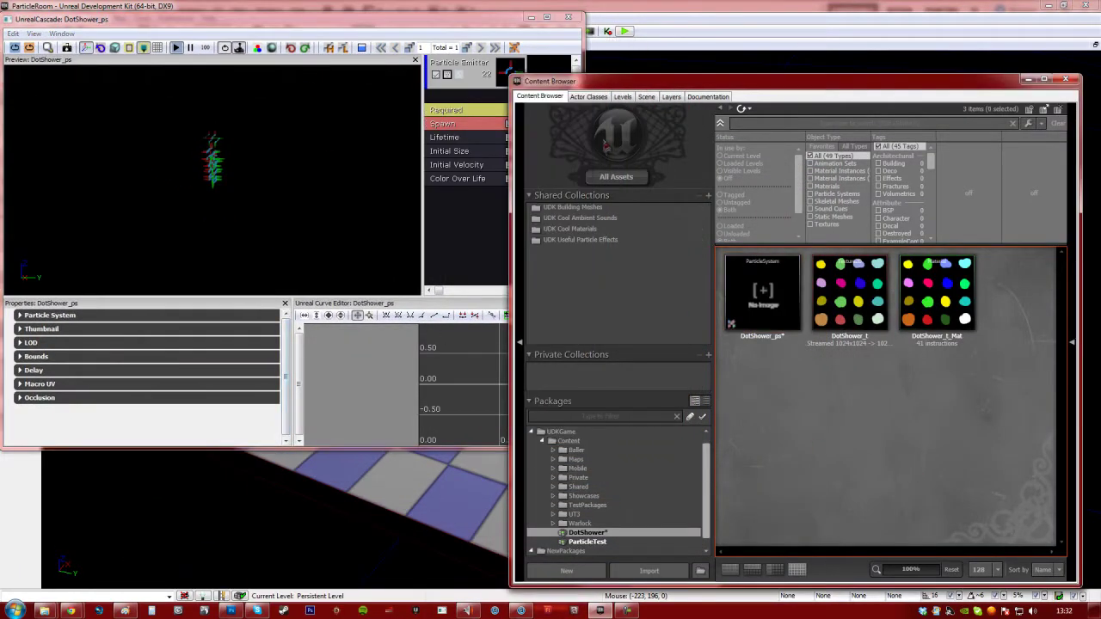
{"action": "left_click", "coordinate": [936, 297]}
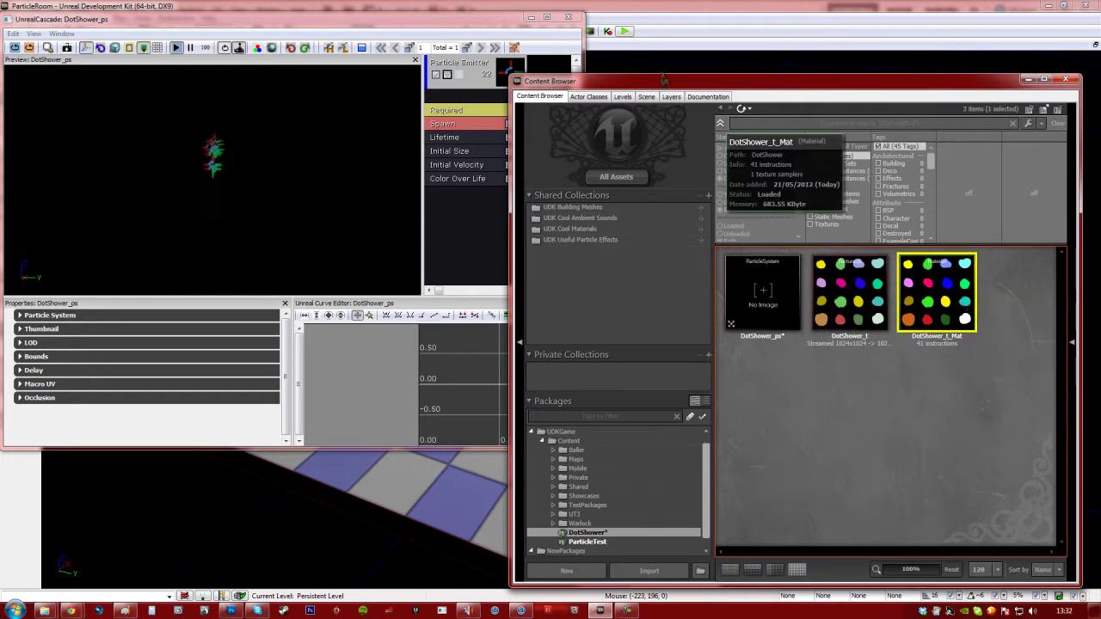
{"action": "left_click", "coordinate": [554, 26]}
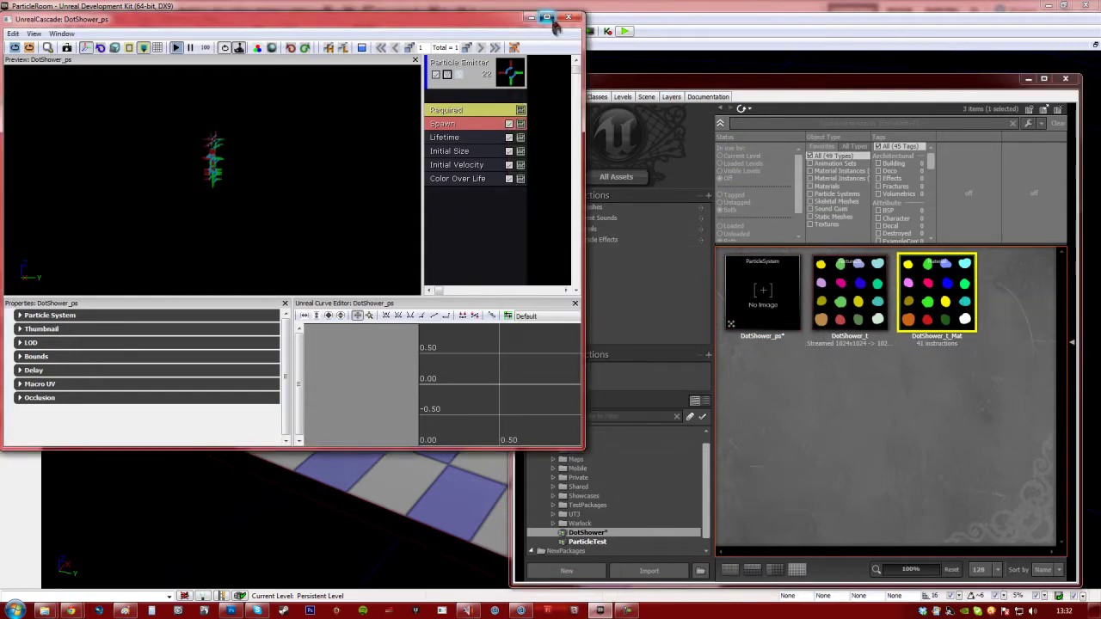
{"action": "left_click", "coordinate": [548, 18]}
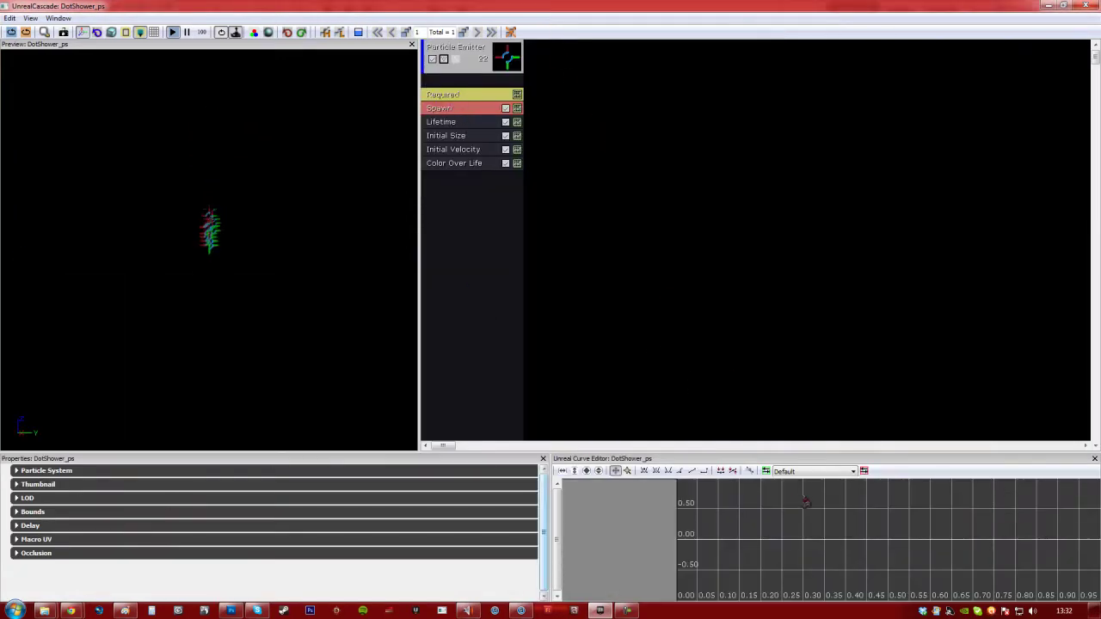
Assign DotShower_t_Mat as the Material of the emitter's Required module
{"action": "left_click", "coordinate": [465, 100]}
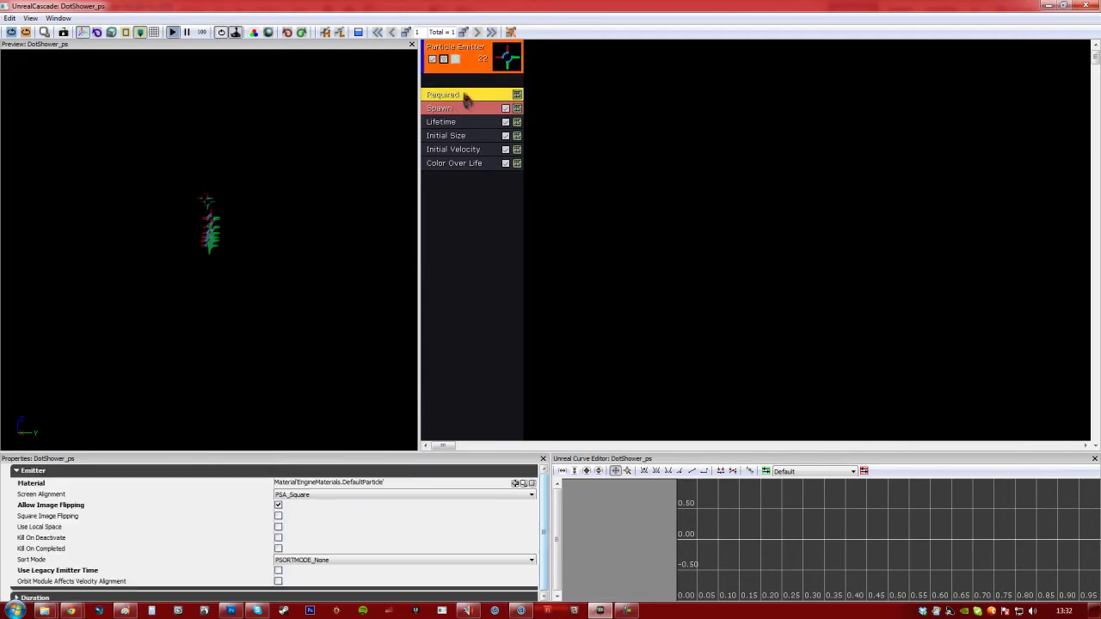
{"action": "left_click", "coordinate": [325, 483]}
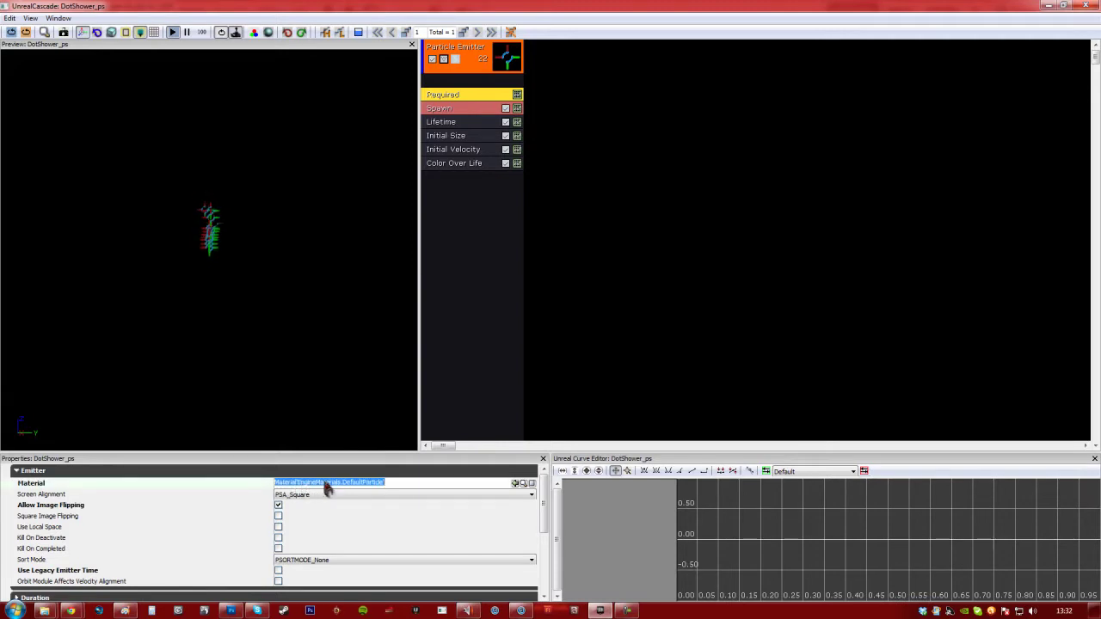
{"action": "type", "text": "udk \"unreal development kit\" tutorial \"modelling\" \"part 1\" series"}
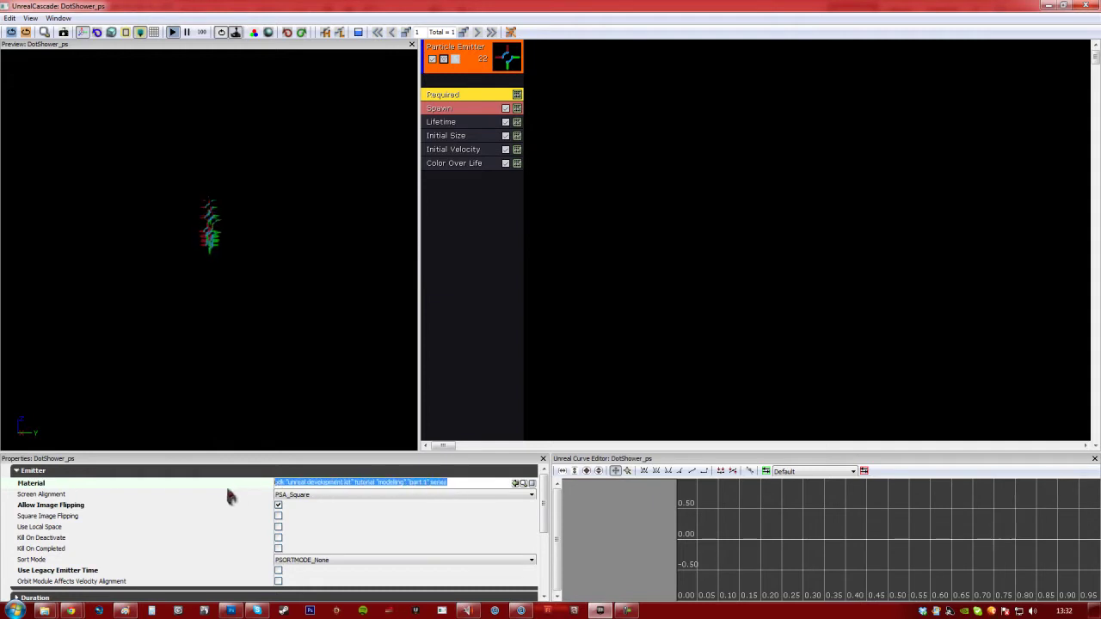
{"action": "left_click", "coordinate": [515, 482]}
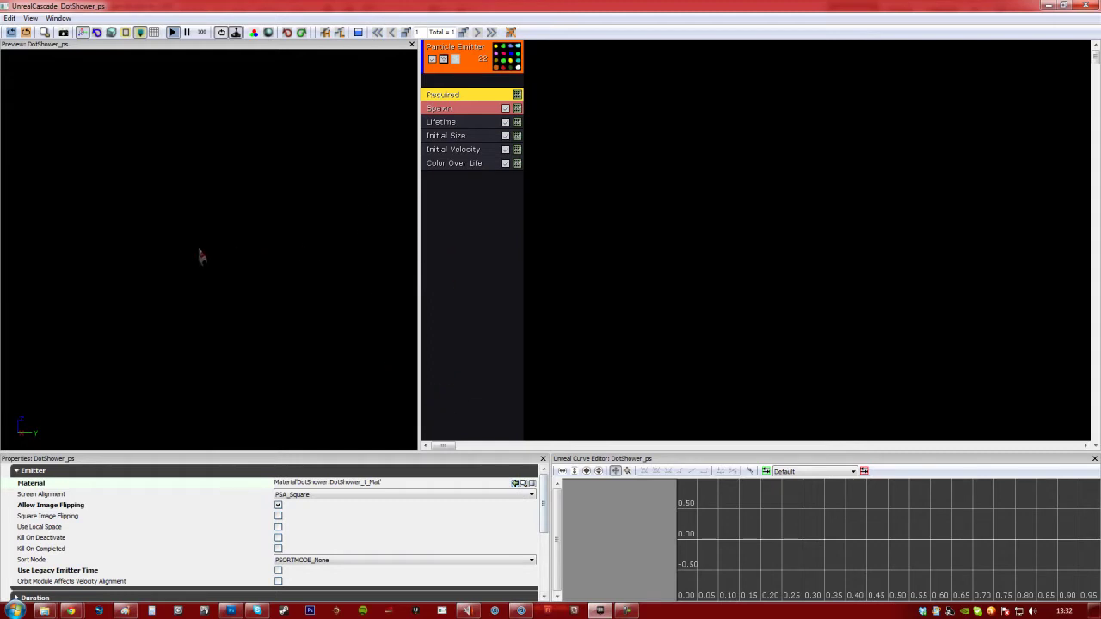
{"action": "key", "text": "ctrl+shift+f"}
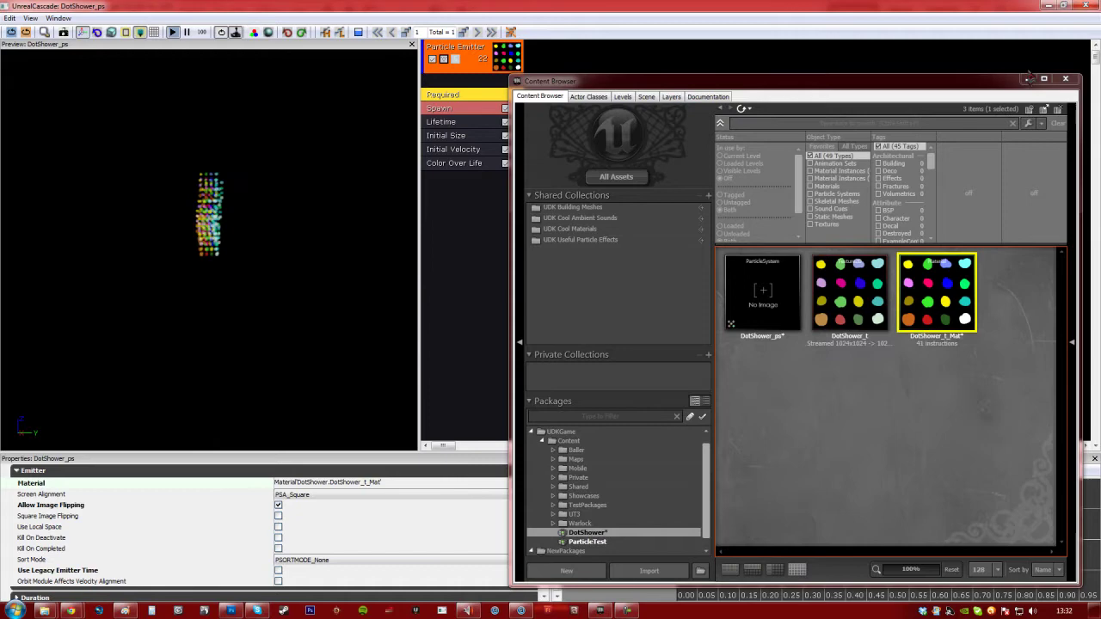
{"action": "left_click", "coordinate": [1028, 78]}
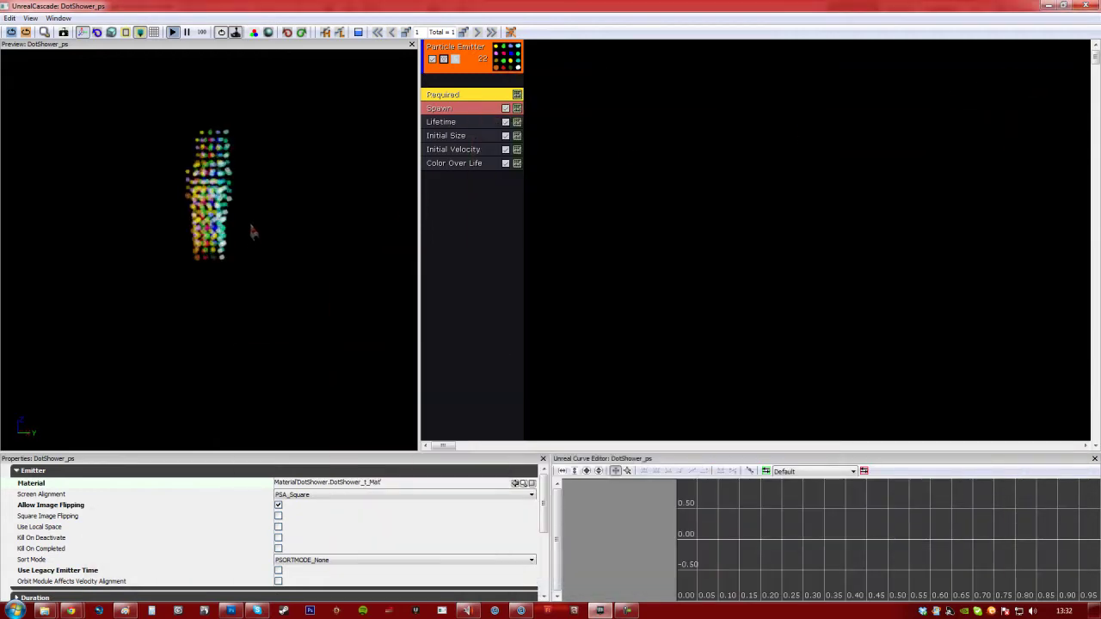
Set the Sub UV Interpolation Method to PSUVIM_Linear_Blend
{"action": "left_click_drag", "start_coordinate": [252, 232], "coordinate": [172, 297]}
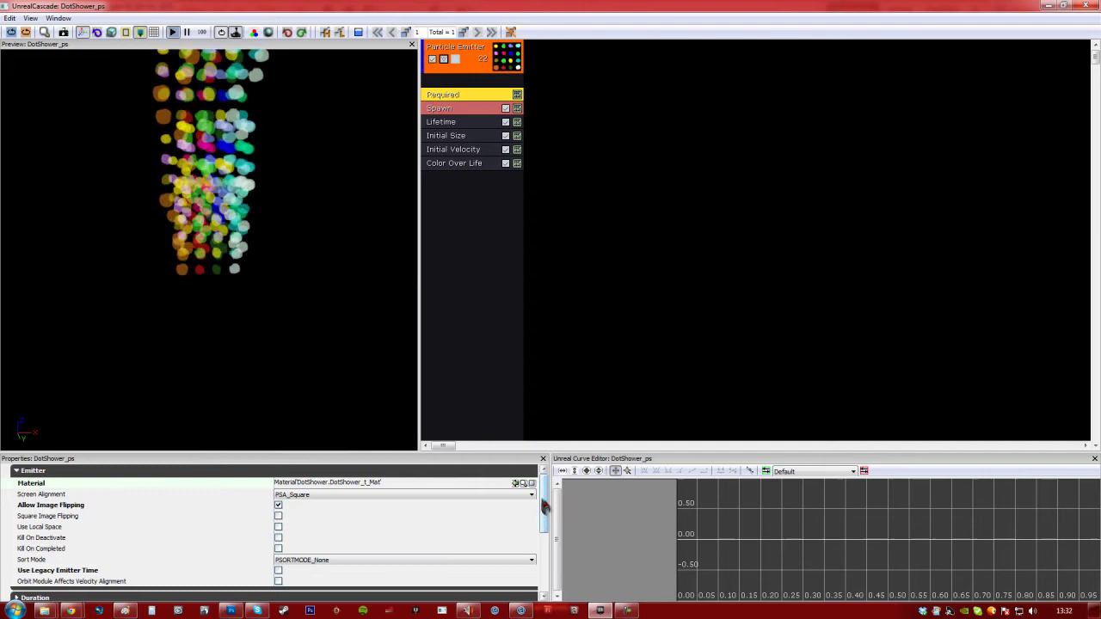
{"action": "left_click_drag", "start_coordinate": [545, 507], "coordinate": [552, 563]}
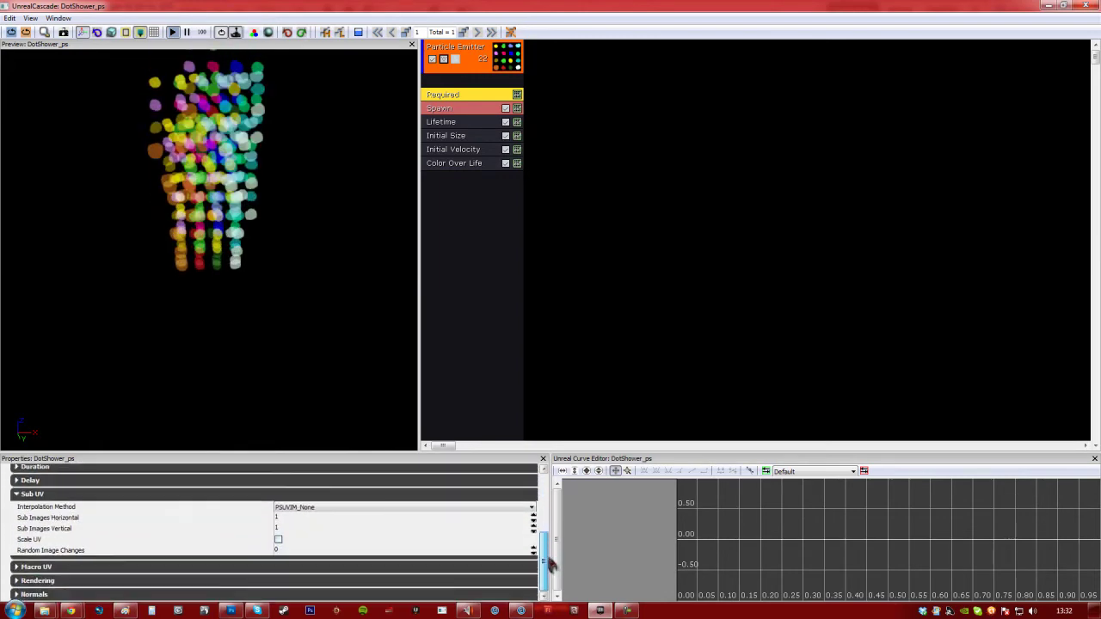
{"action": "left_click", "coordinate": [88, 497]}
{"action": "left_click", "coordinate": [33, 554]}
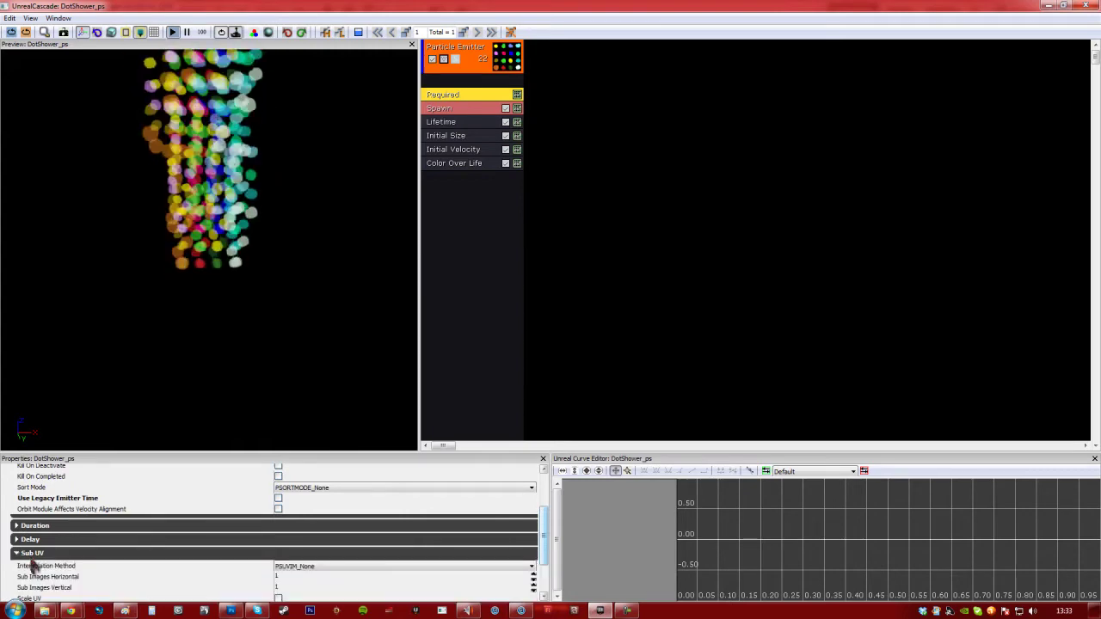
{"action": "scroll", "coordinate": [123, 553], "scroll_direction": "down", "scroll_amount": 2}
{"action": "left_click", "coordinate": [299, 521]}
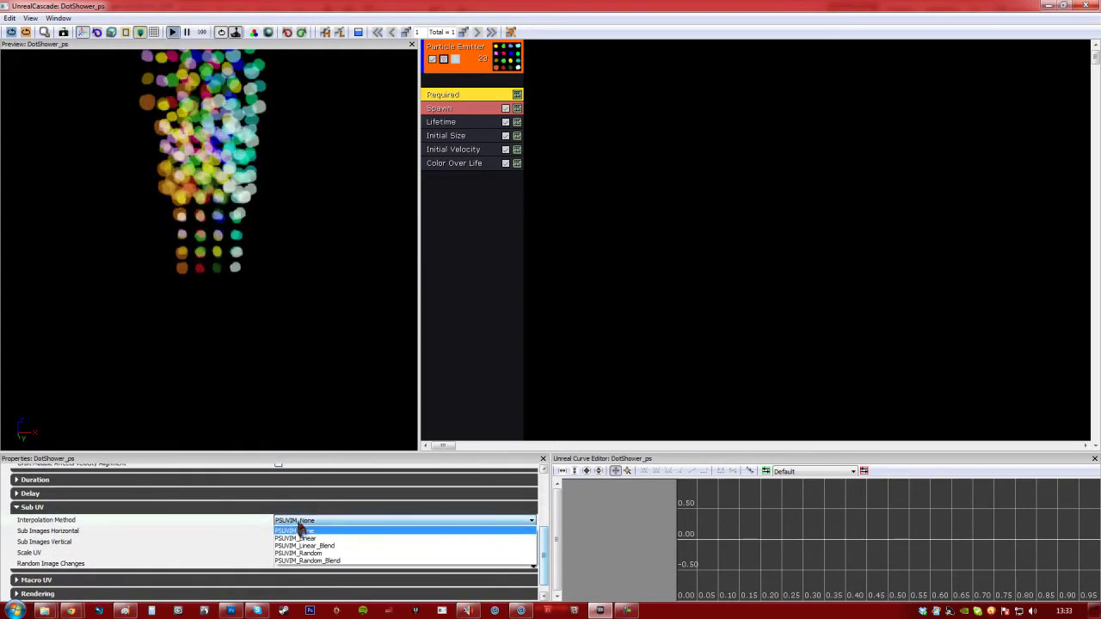
{"action": "left_click", "coordinate": [311, 546]}
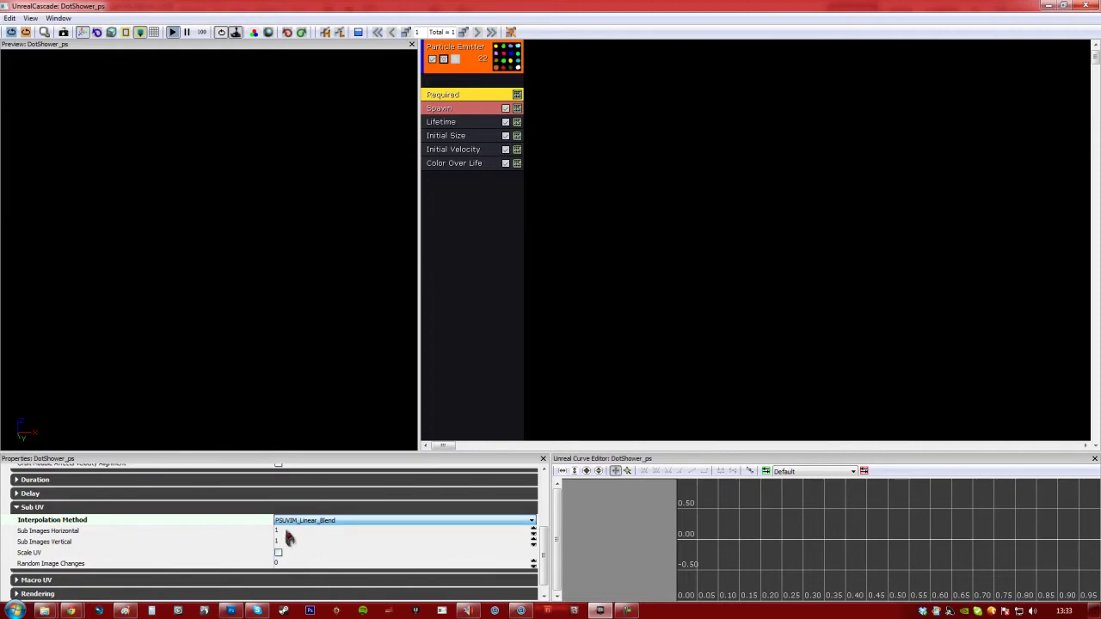
Set Sub Images Horizontal and Sub Images Vertical both to 4
{"action": "left_click", "coordinate": [281, 531]}
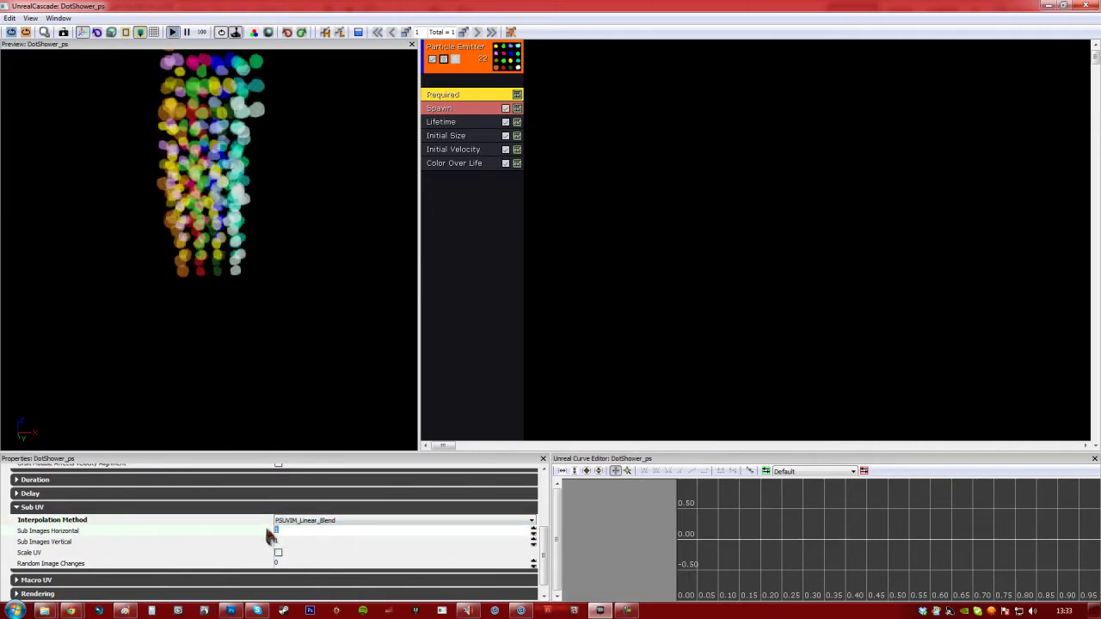
{"action": "type", "text": "4"}
{"action": "key", "text": "Return"}
{"action": "left_click", "coordinate": [273, 541]}
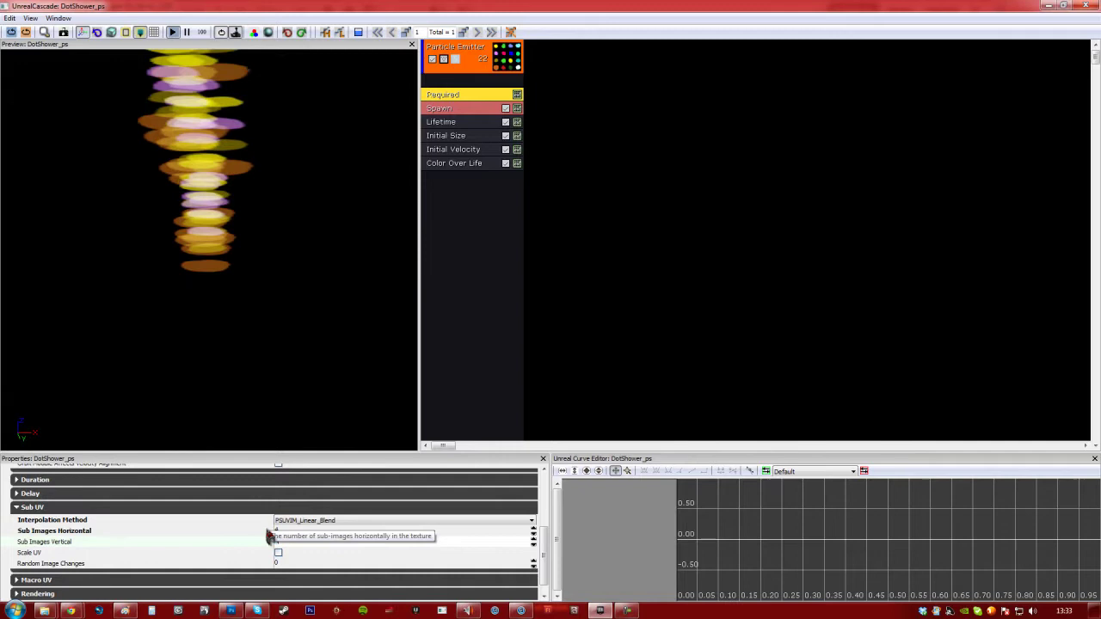
{"action": "type", "text": "4"}
{"action": "key", "text": "Return"}
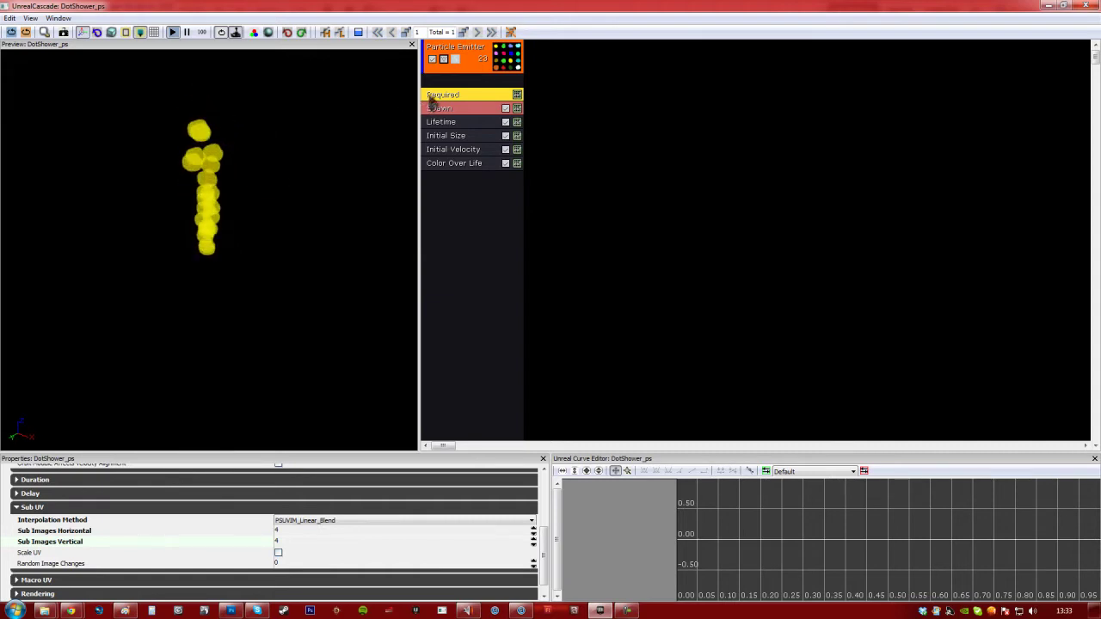
Add a SubUV Movement module to the DotShower emitter
{"action": "left_click", "coordinate": [464, 204]}
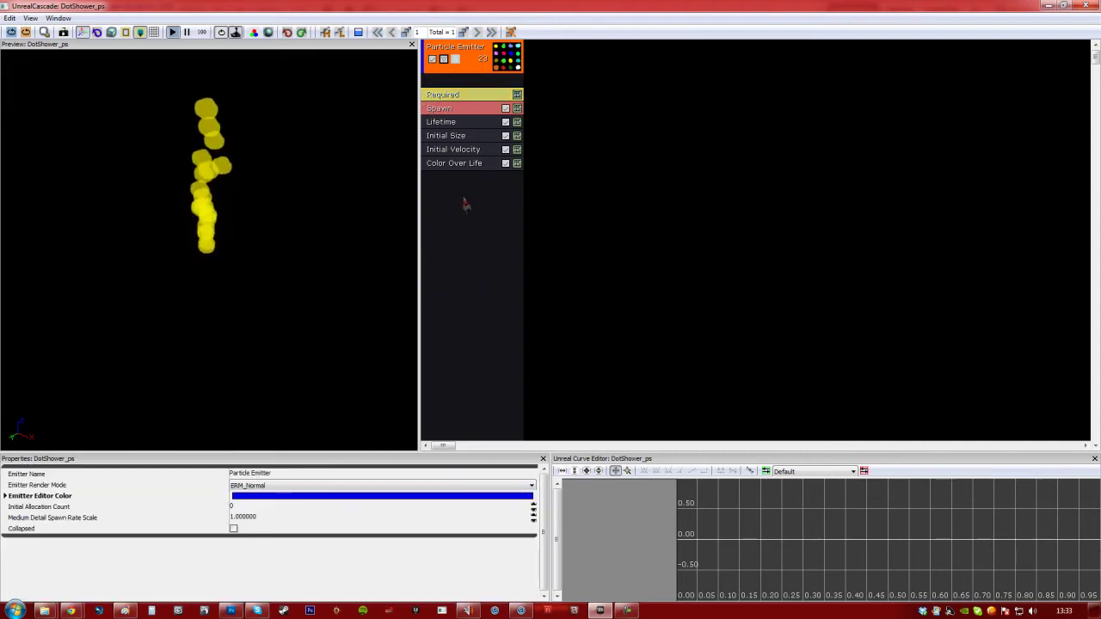
{"action": "right_click", "coordinate": [464, 204]}
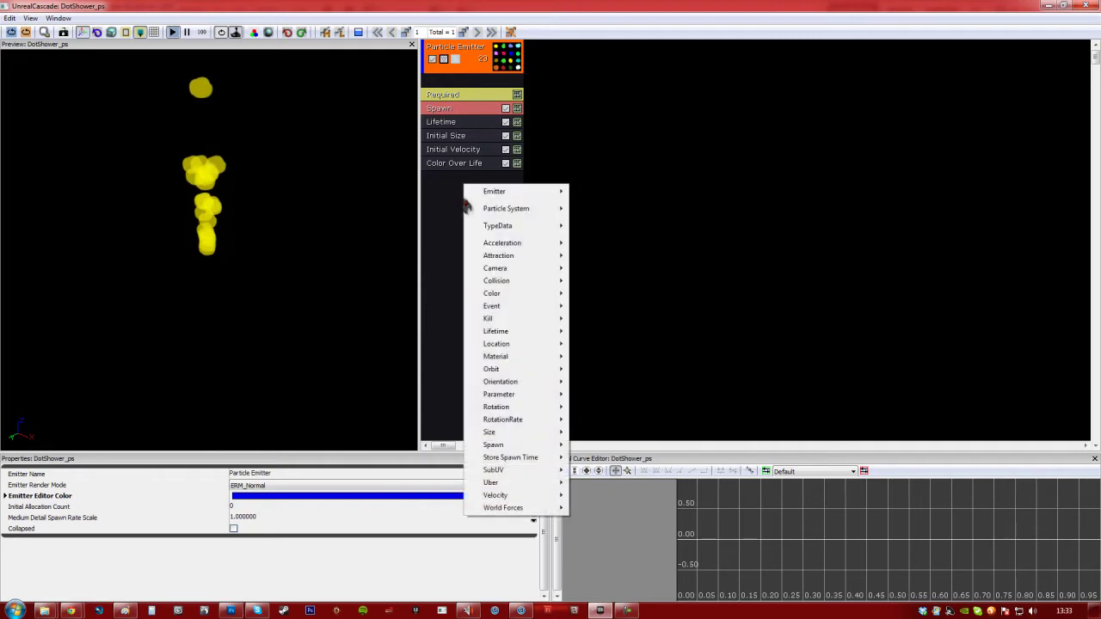
{"action": "mouse_move", "coordinate": [483, 458]}
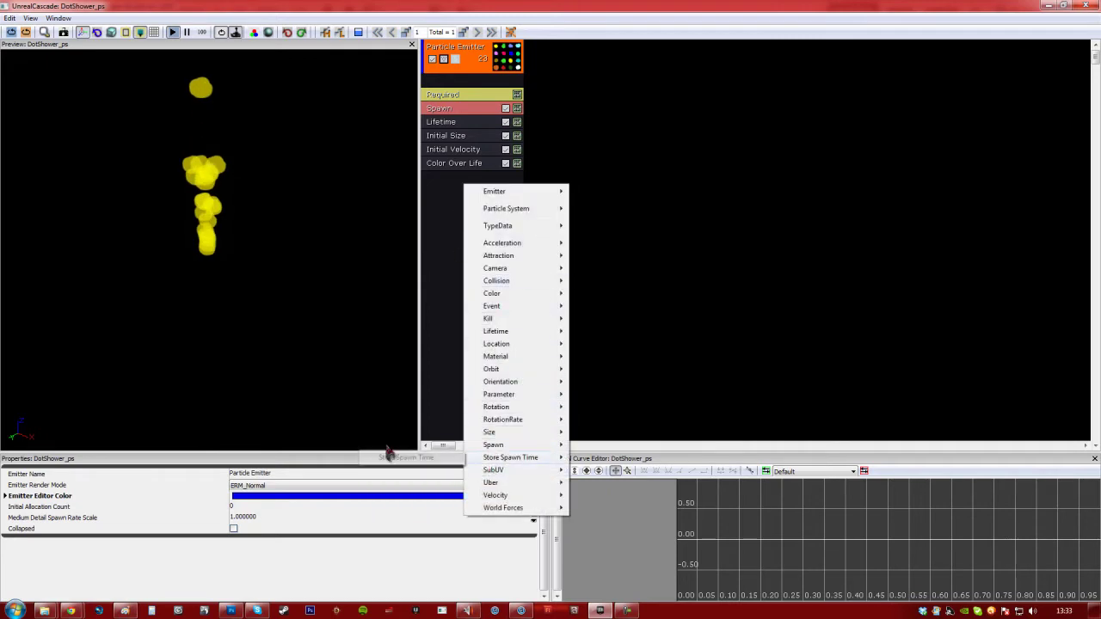
{"action": "mouse_move", "coordinate": [523, 471]}
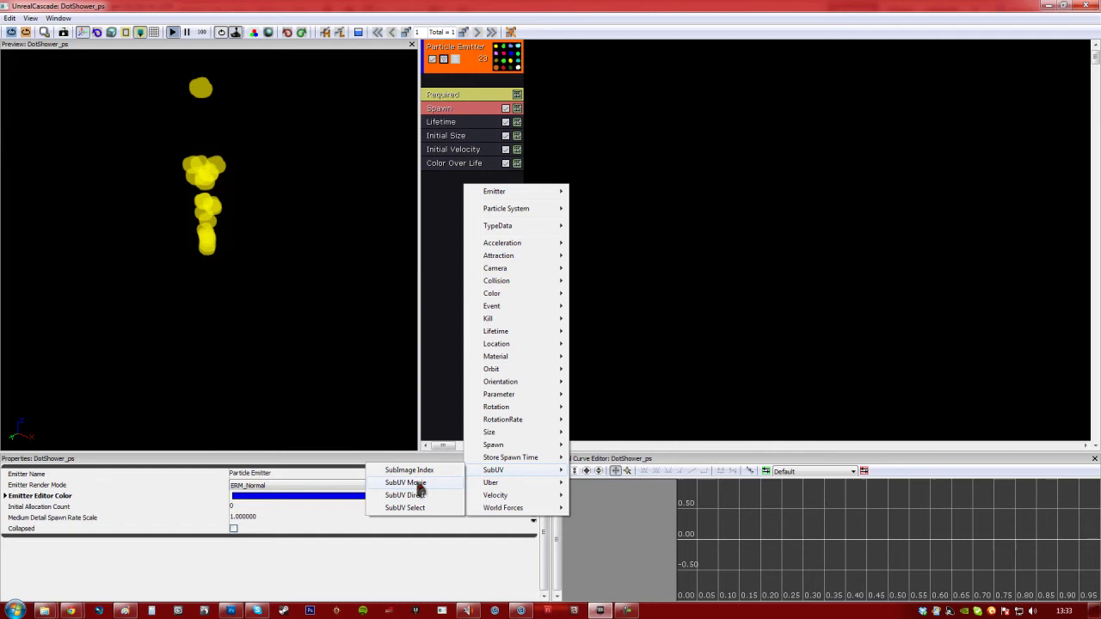
{"action": "left_click", "coordinate": [418, 483]}
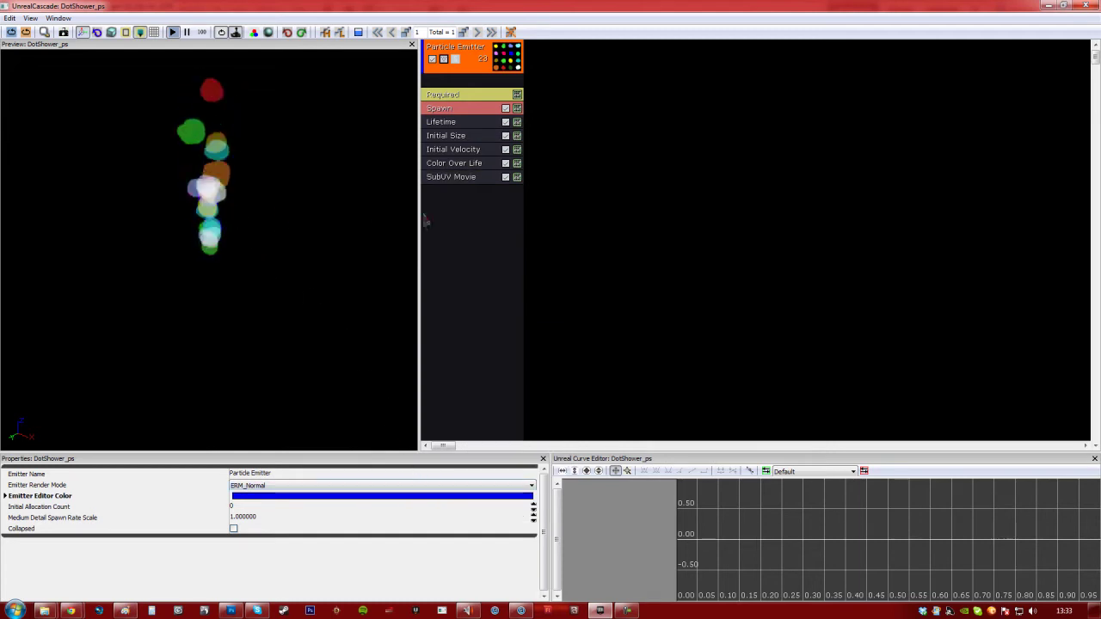
{"action": "left_click", "coordinate": [463, 178]}
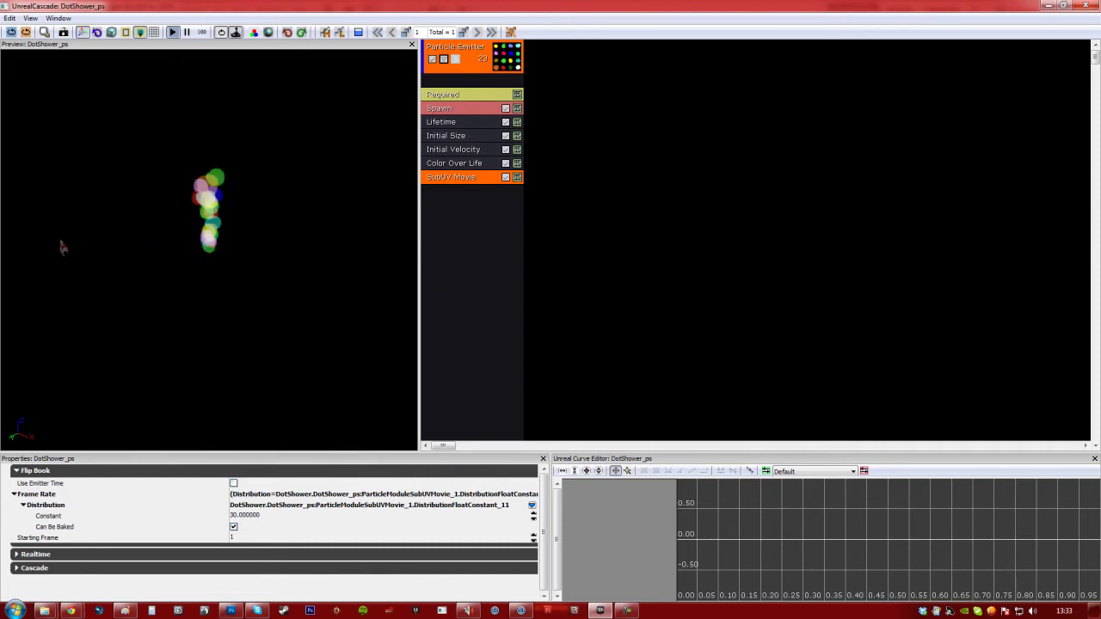
Set the SubUV Movie Frame Rate constant to 16
{"action": "left_click", "coordinate": [243, 516]}
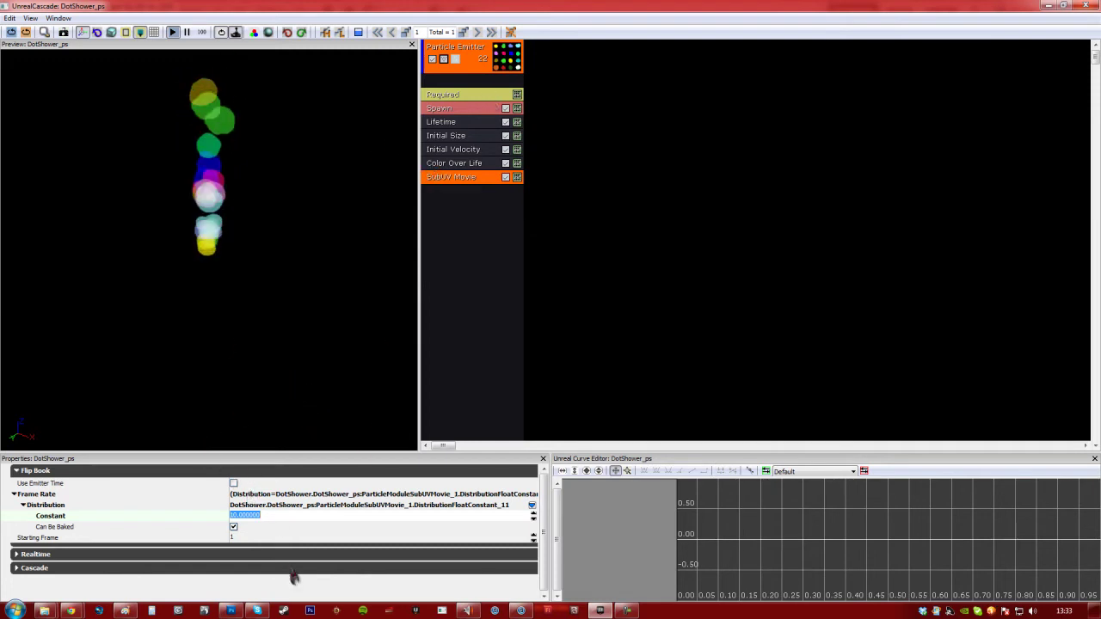
{"action": "type", "text": "5"}
{"action": "key", "text": "Return"}
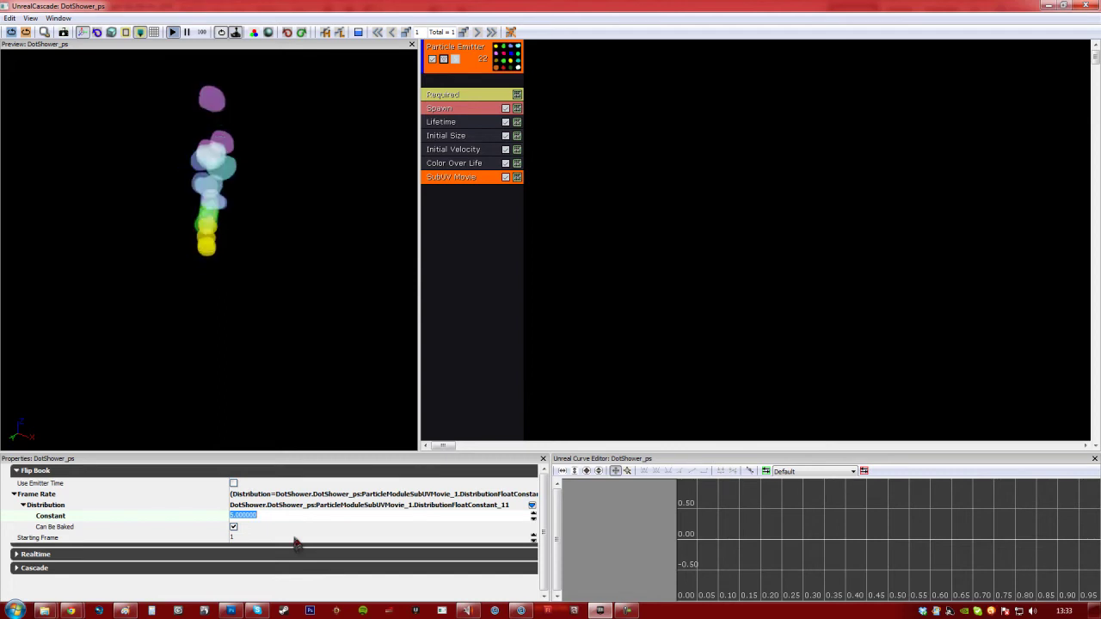
{"action": "type", "text": "1"}
{"action": "key", "text": "Return"}
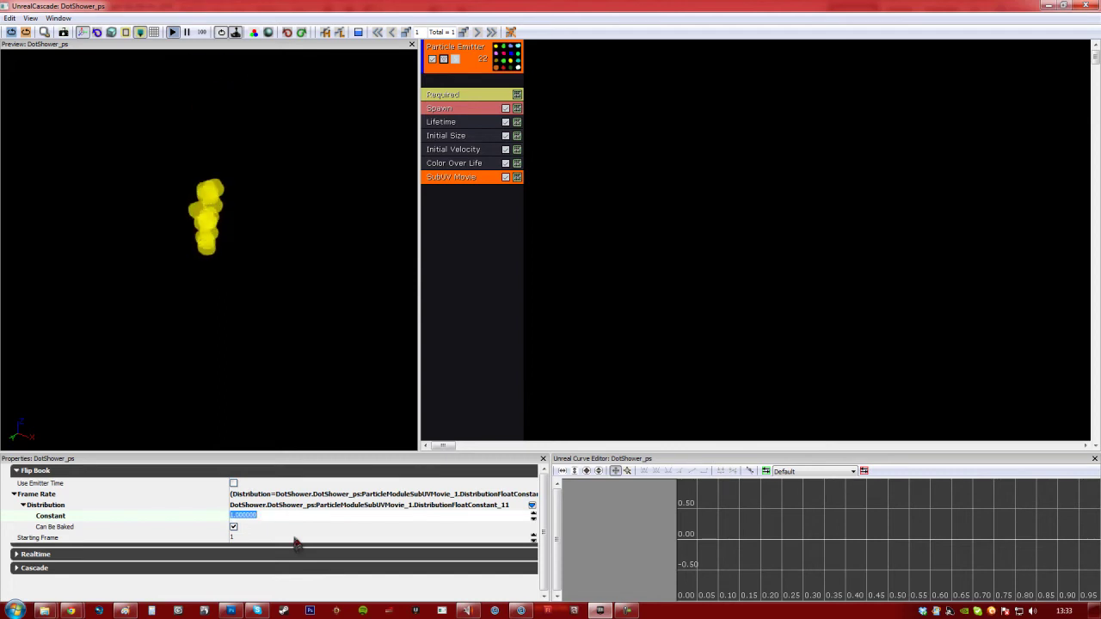
{"action": "type", "text": "2"}
{"action": "key", "text": "Return"}
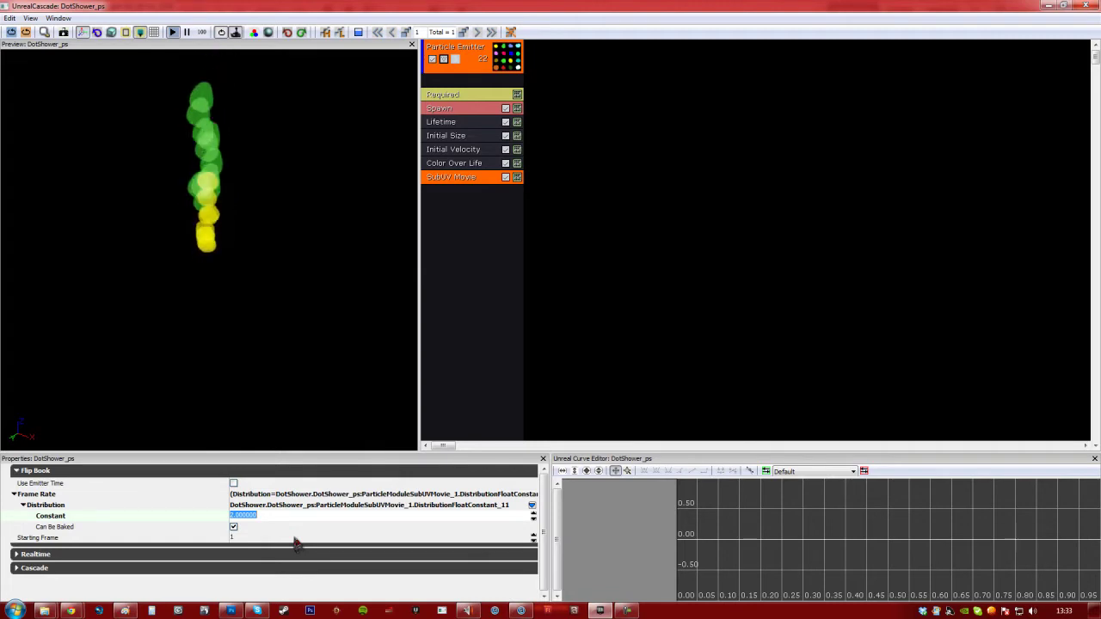
{"action": "type", "text": "16"}
{"action": "key", "text": "Return"}
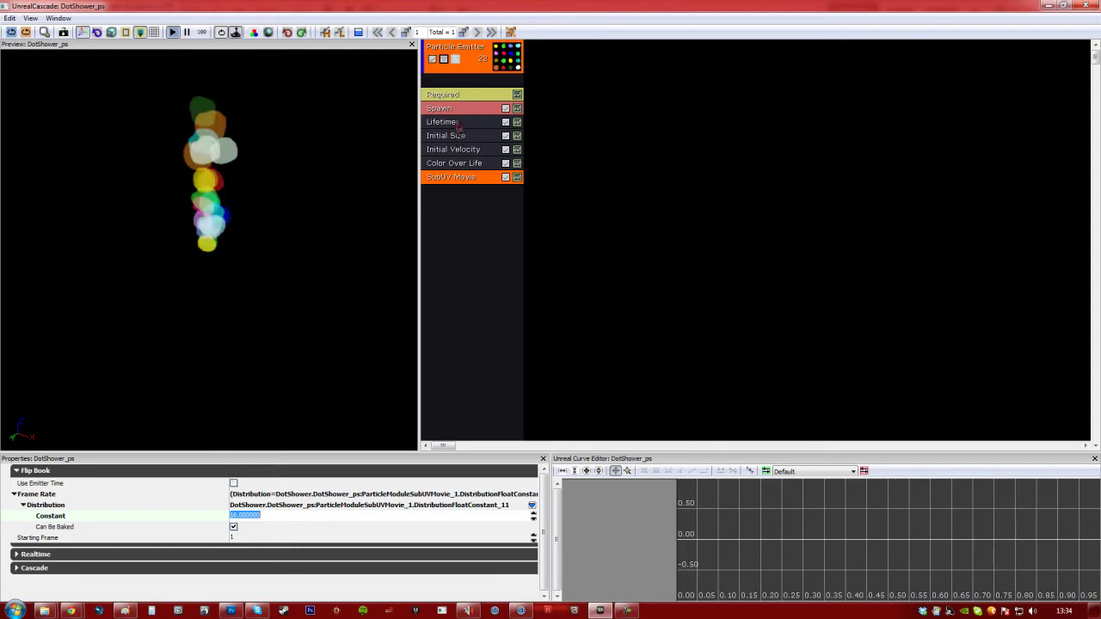
Set Initial Velocity's Start Velocity Max X and Max Y to 50
{"action": "left_click", "coordinate": [469, 152]}
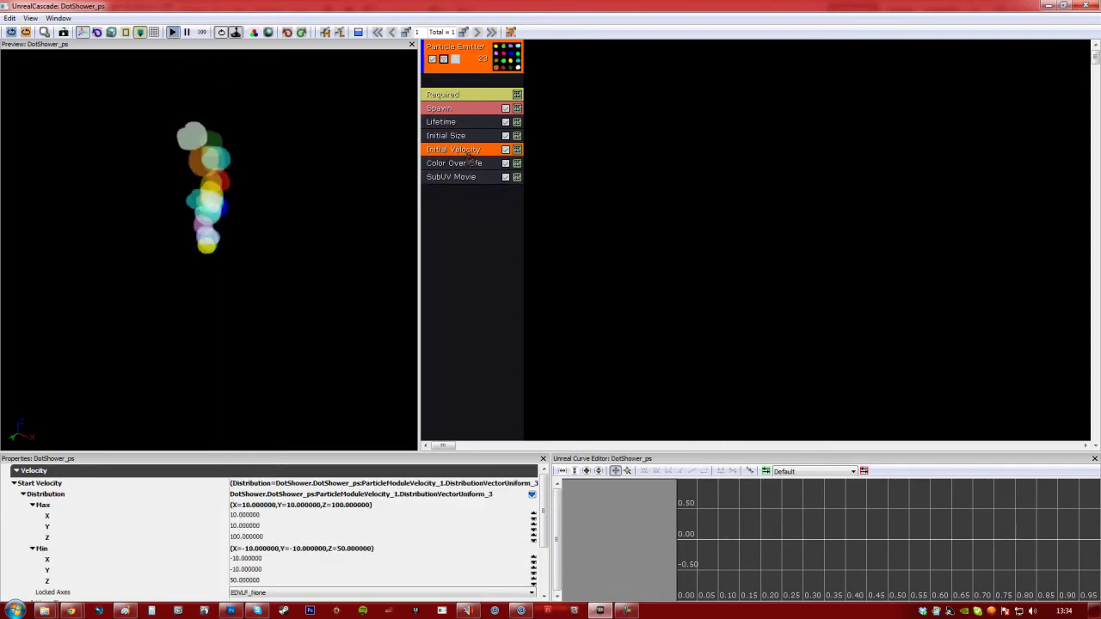
{"action": "left_click", "coordinate": [24, 493]}
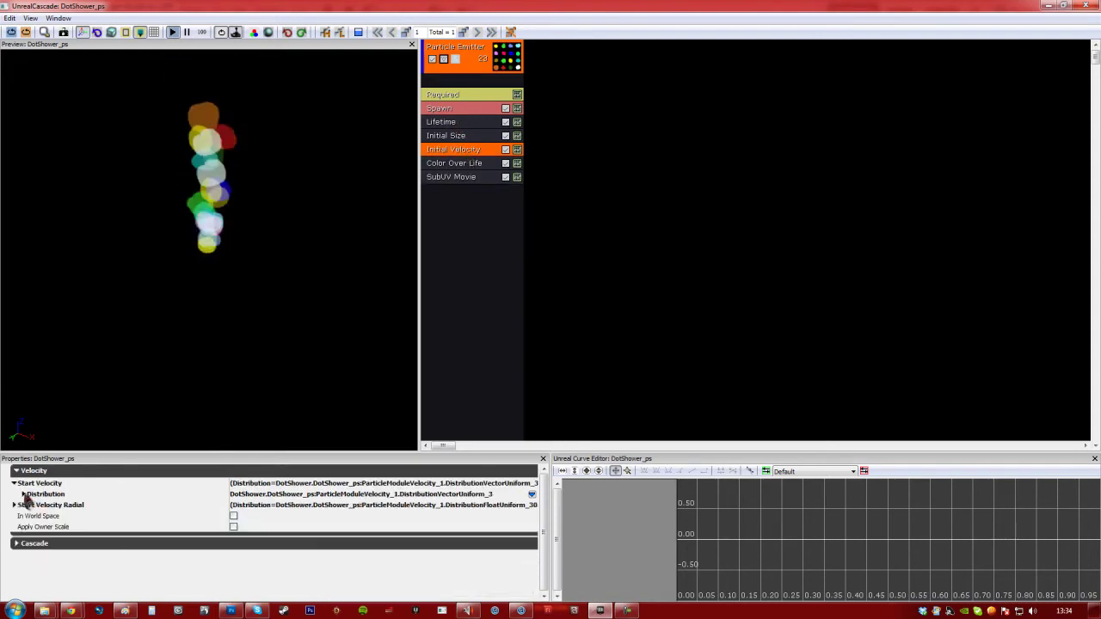
{"action": "left_click", "coordinate": [15, 483]}
{"action": "left_click", "coordinate": [15, 483]}
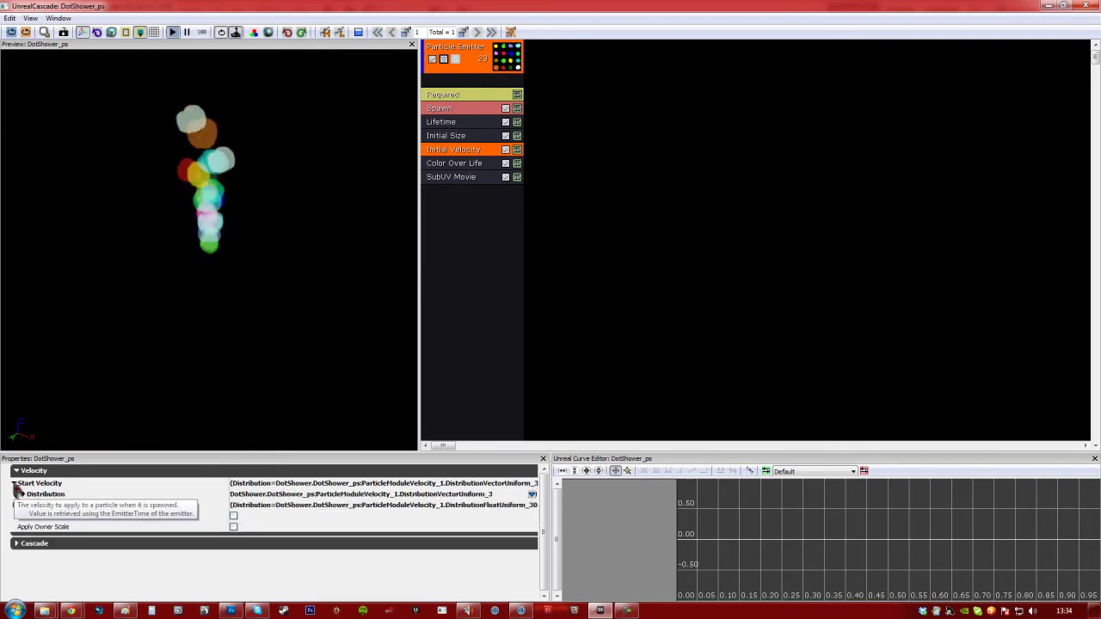
{"action": "left_click", "coordinate": [23, 495]}
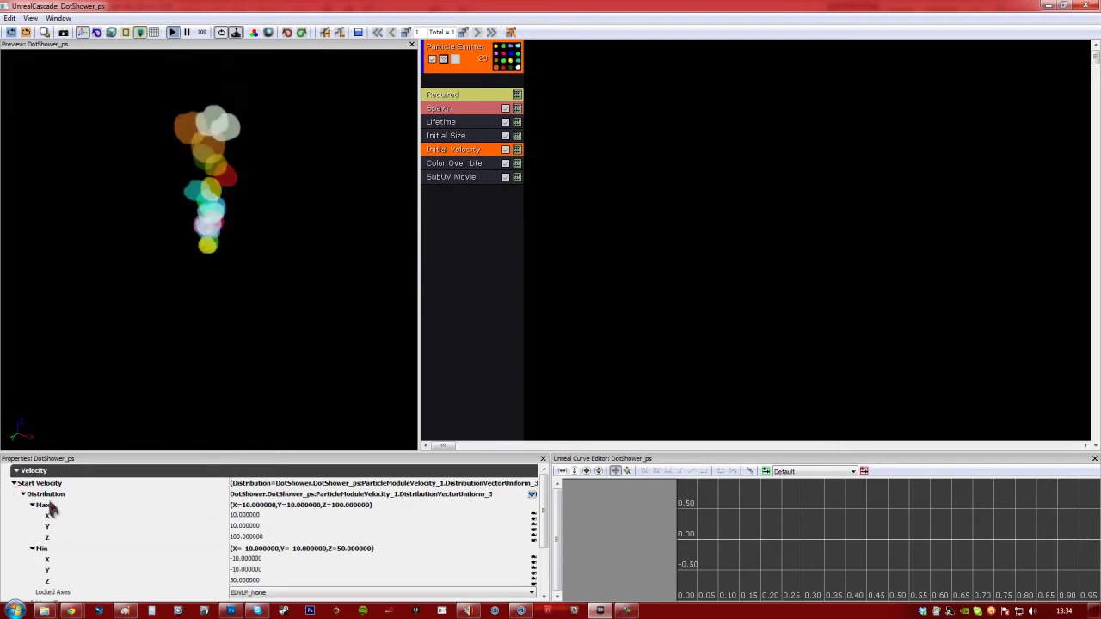
{"action": "left_click", "coordinate": [245, 516]}
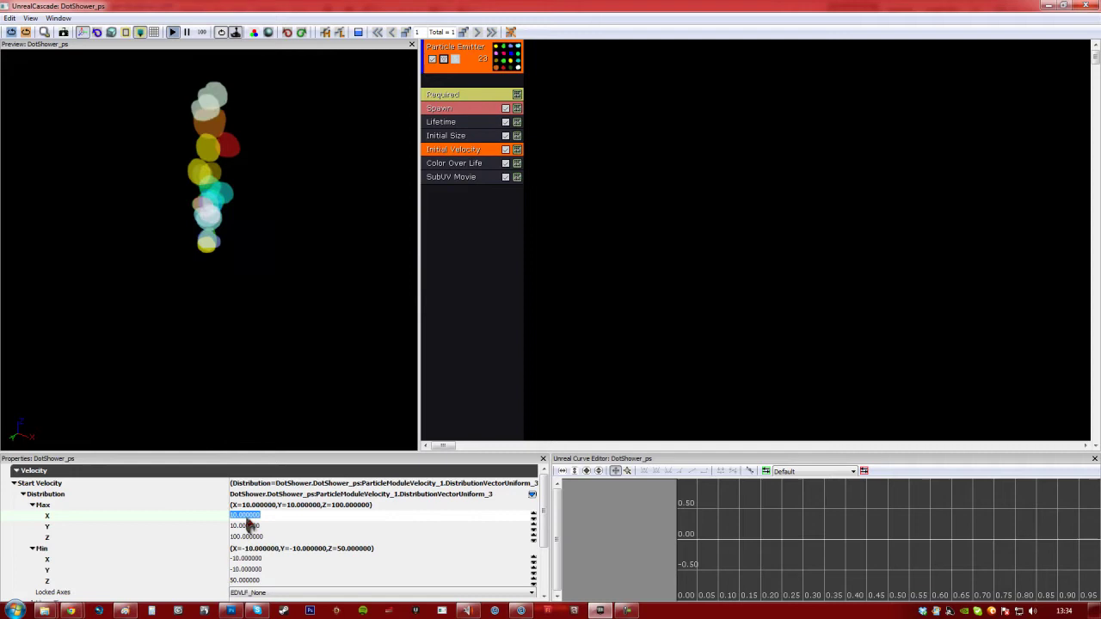
{"action": "type", "text": "50"}
{"action": "left_click", "coordinate": [247, 525]}
{"action": "type", "text": "50"}
{"action": "key", "text": "Return"}
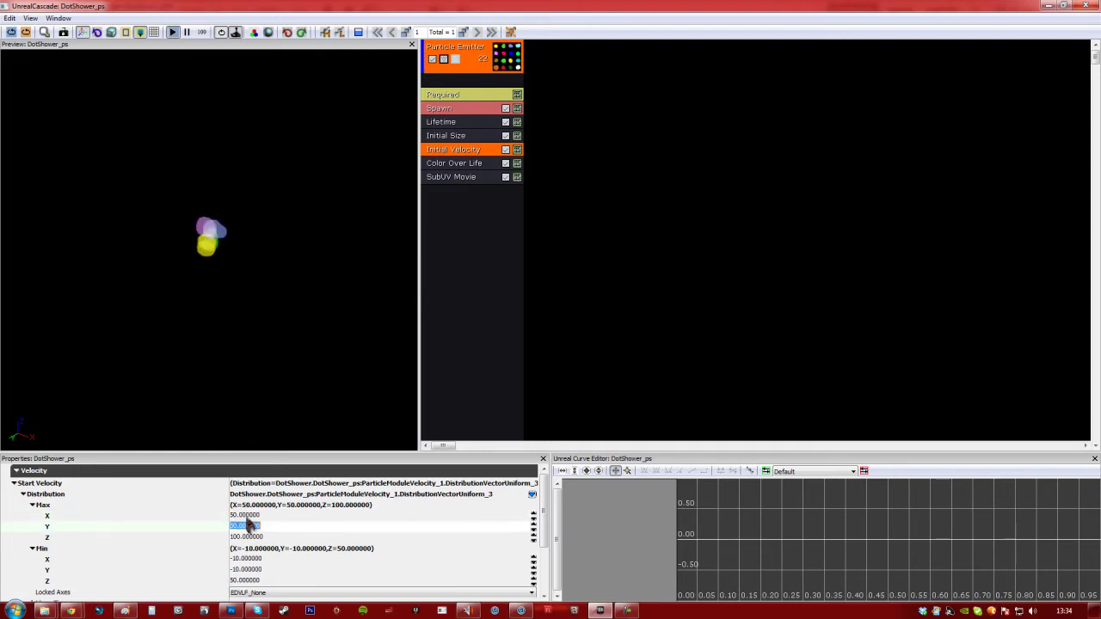
Set Start Velocity Min X and Min Y to -50
{"action": "left_click", "coordinate": [246, 559]}
{"action": "type", "text": "-50"}
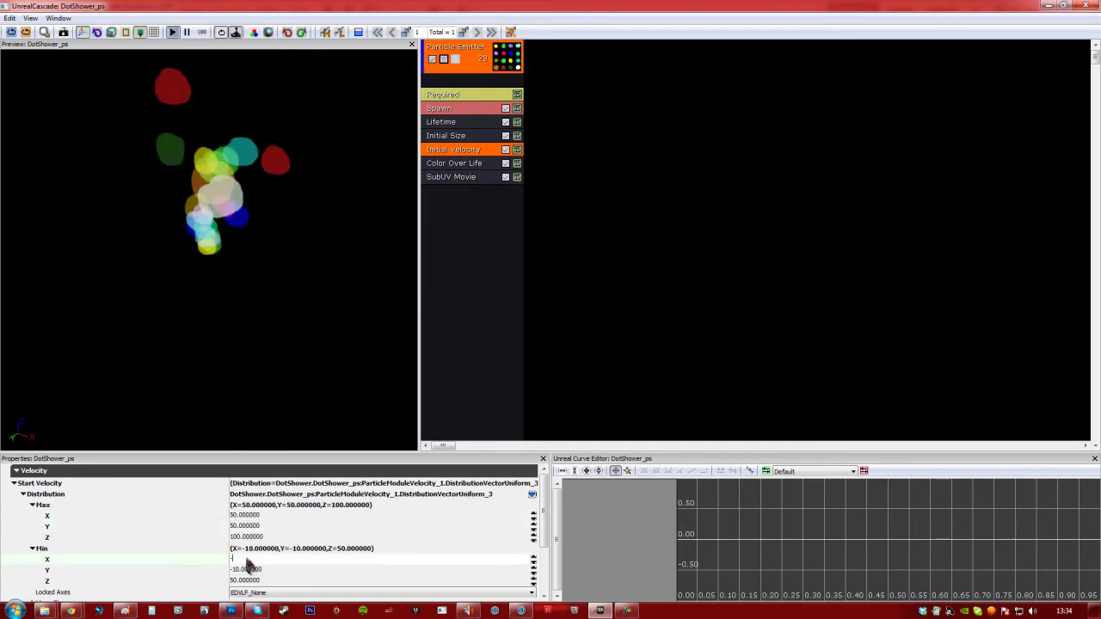
{"action": "left_click", "coordinate": [246, 569]}
{"action": "type", "text": "-50"}
{"action": "key", "text": "Return"}
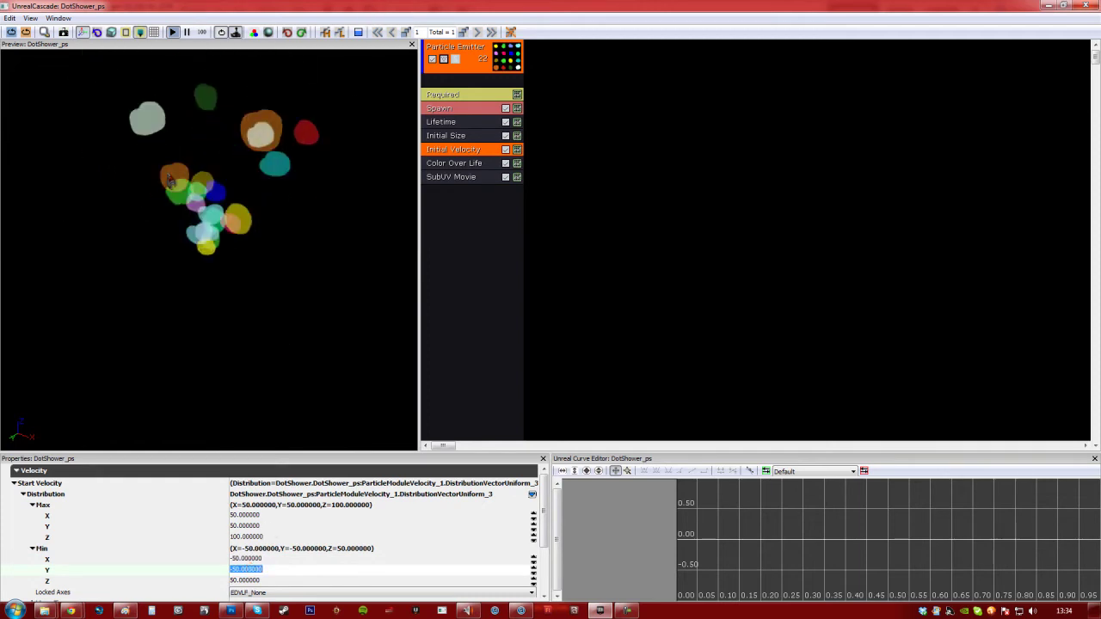
Lower Start Velocity Max Z from 100 to 60
{"action": "left_click", "coordinate": [198, 204]}
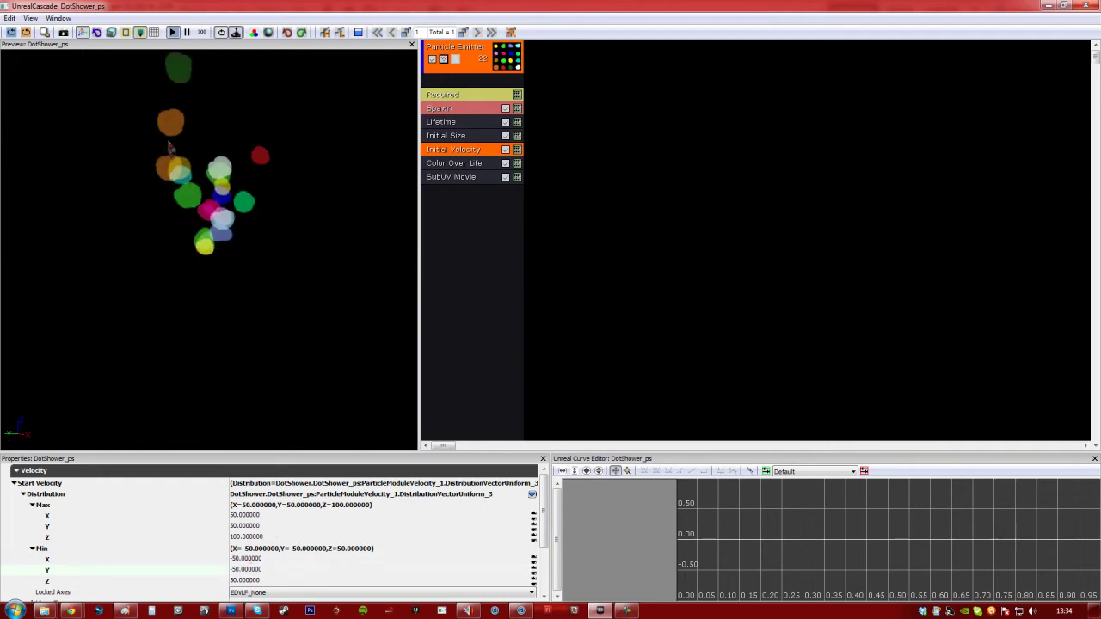
{"action": "left_click_drag", "start_coordinate": [172, 62], "coordinate": [332, 98]}
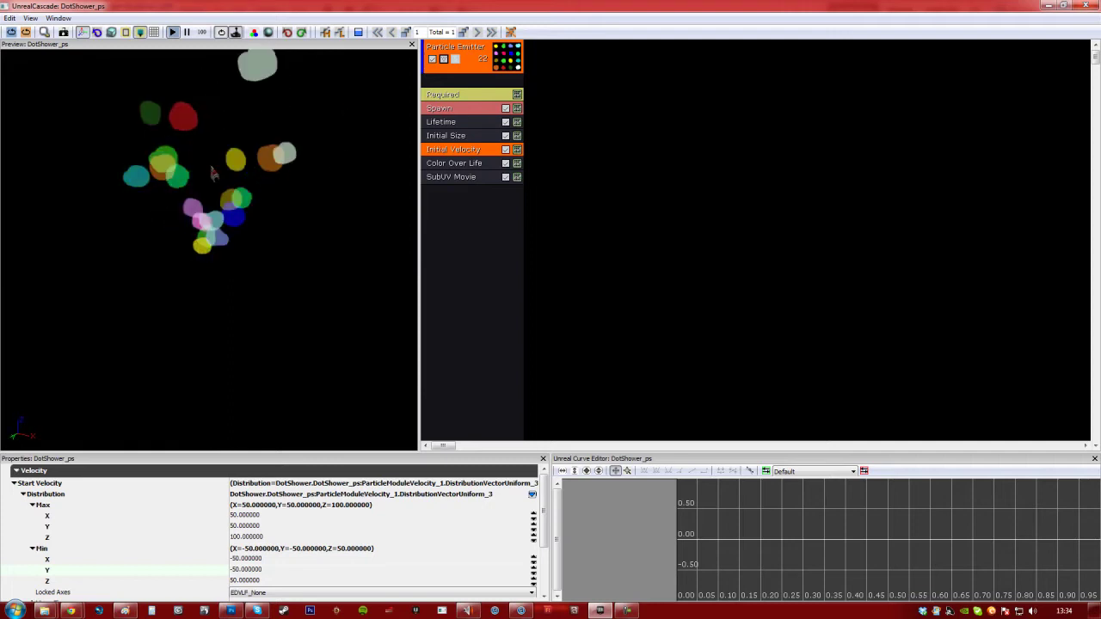
{"action": "left_click", "coordinate": [234, 538]}
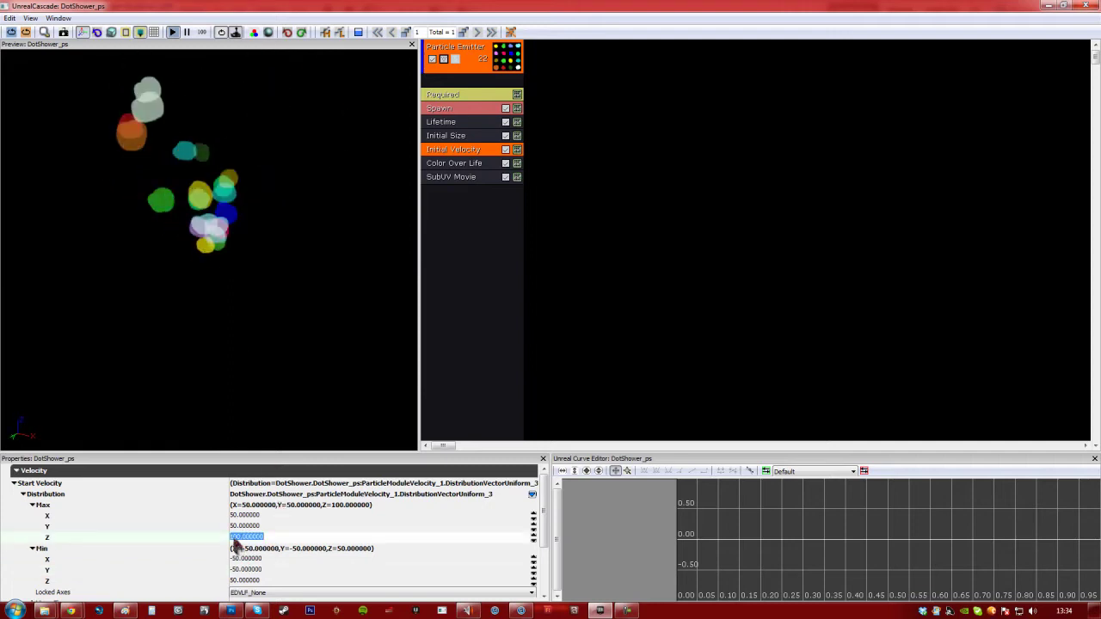
{"action": "type", "text": "60"}
{"action": "key", "text": "Return"}
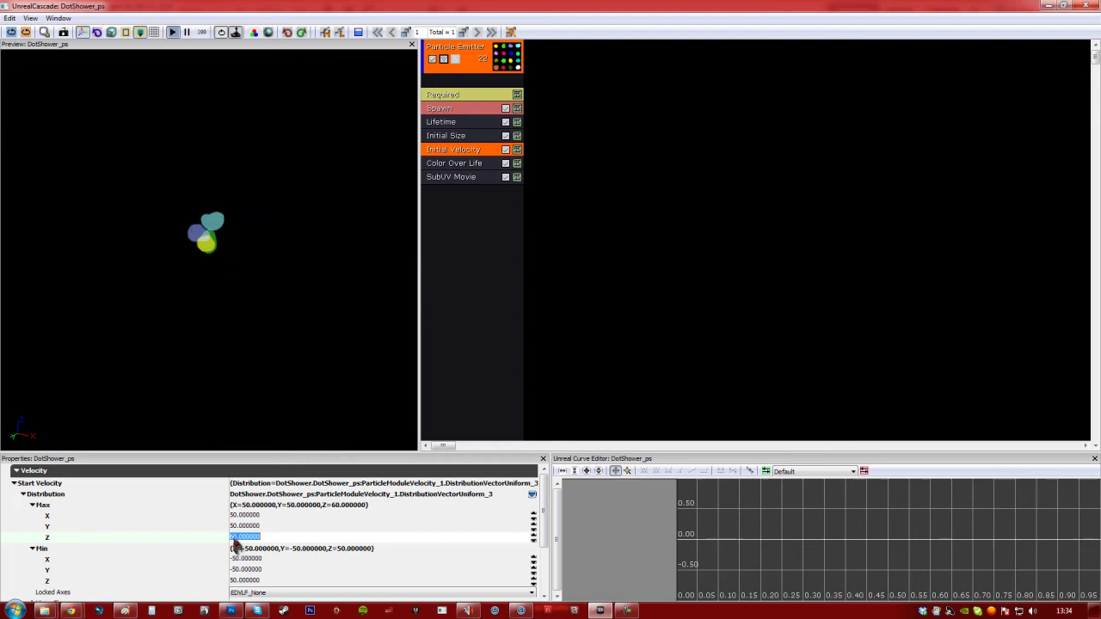
Set the Lifetime module's distribution to Max 2 and Min 1.5
{"action": "left_click", "coordinate": [470, 109]}
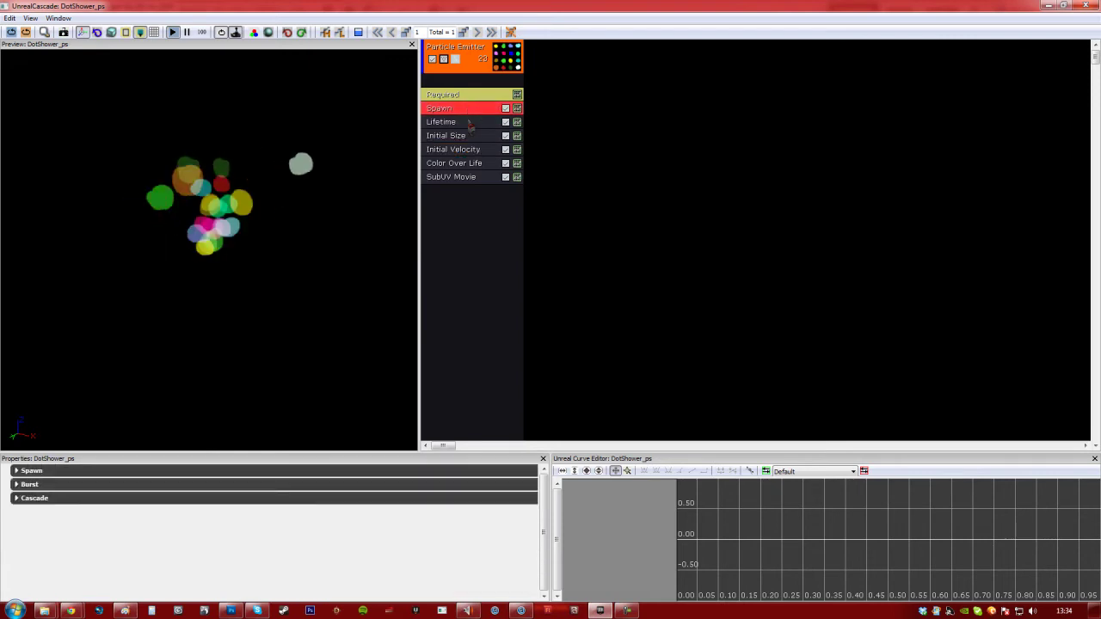
{"action": "left_click", "coordinate": [471, 122]}
{"action": "left_click", "coordinate": [245, 515]}
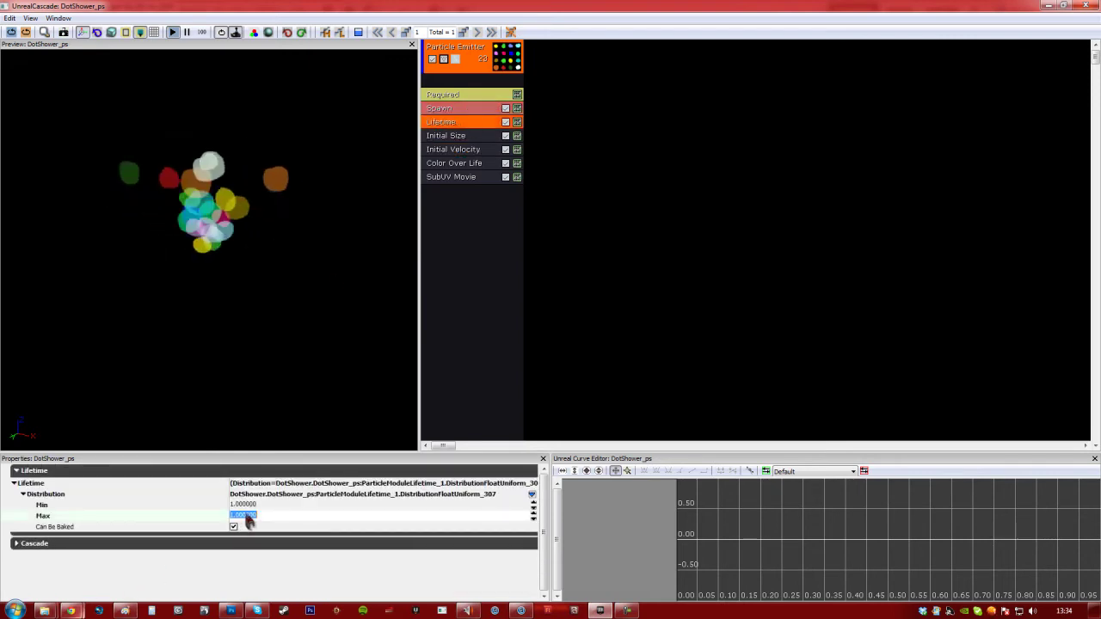
{"action": "type", "text": "2"}
{"action": "key", "text": "Return"}
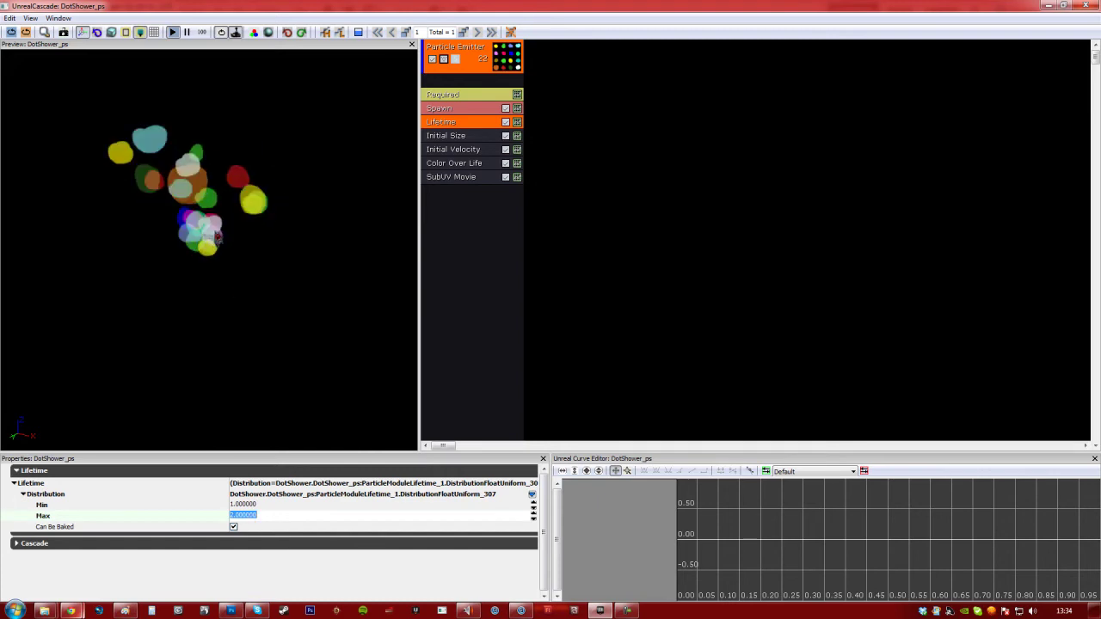
{"action": "left_click", "coordinate": [264, 505]}
{"action": "type", "text": "1.5"}
{"action": "key", "text": "Return"}
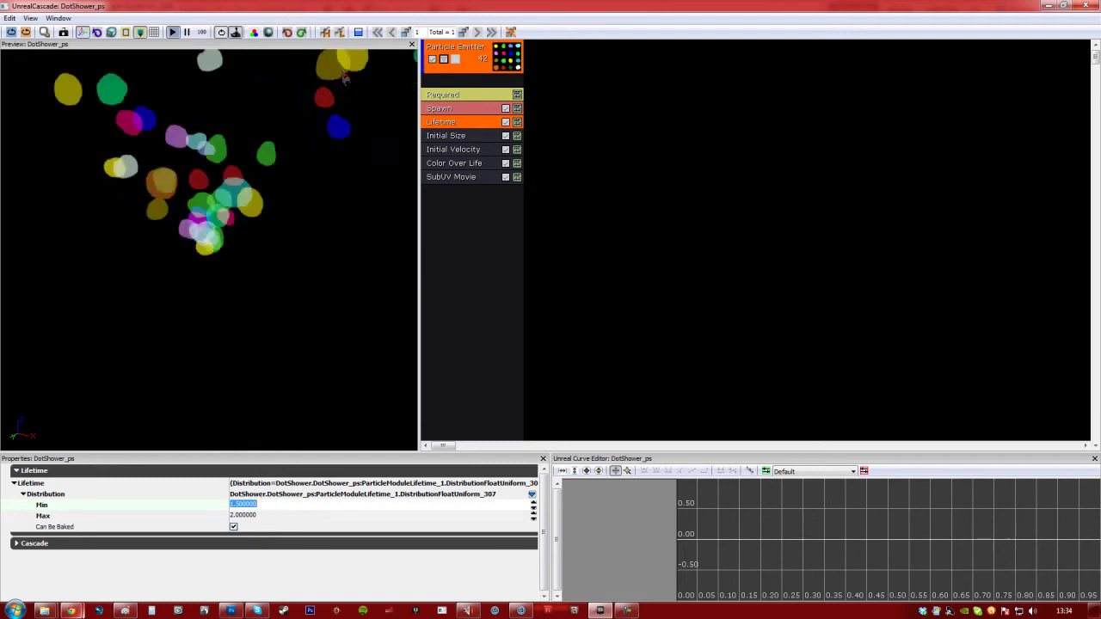
{"action": "left_click", "coordinate": [445, 135]}
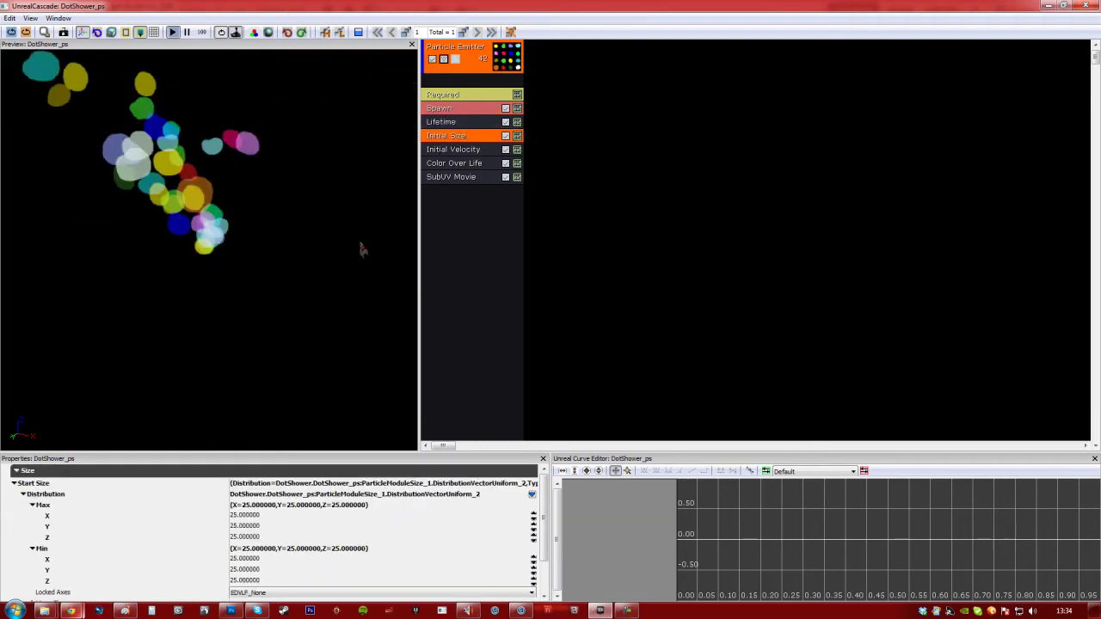
Set Initial Size Start Size Min X/Y/Z to 15 and Max X/Y/Z to 20
{"action": "left_click", "coordinate": [249, 559]}
{"action": "type", "text": "15"}
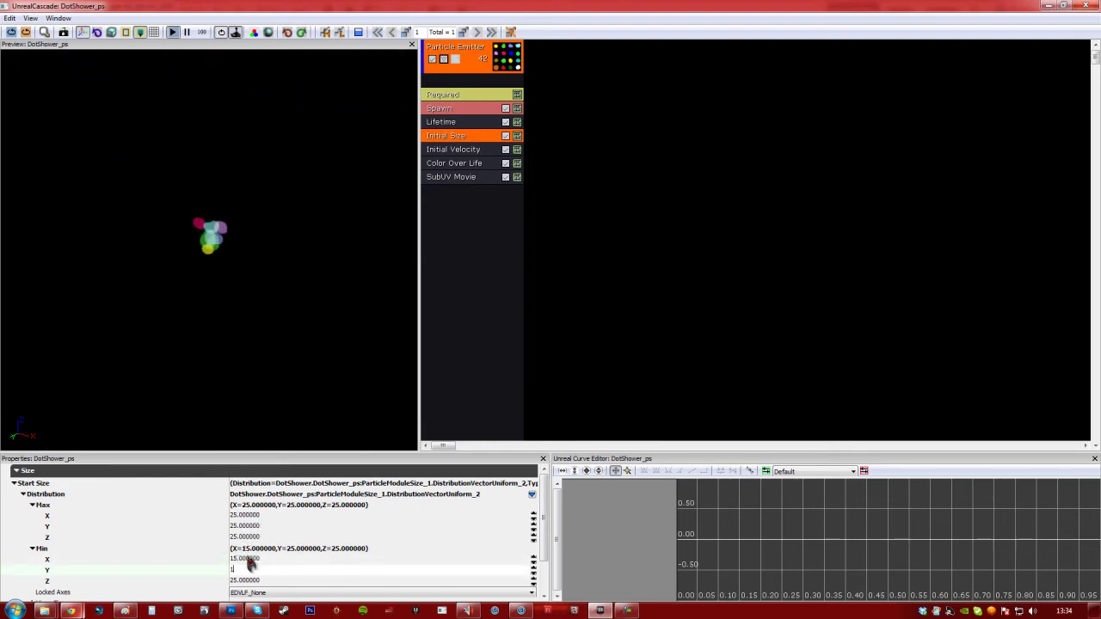
{"action": "type", "text": "5"}
{"action": "key", "text": "Tab"}
{"action": "type", "text": "15"}
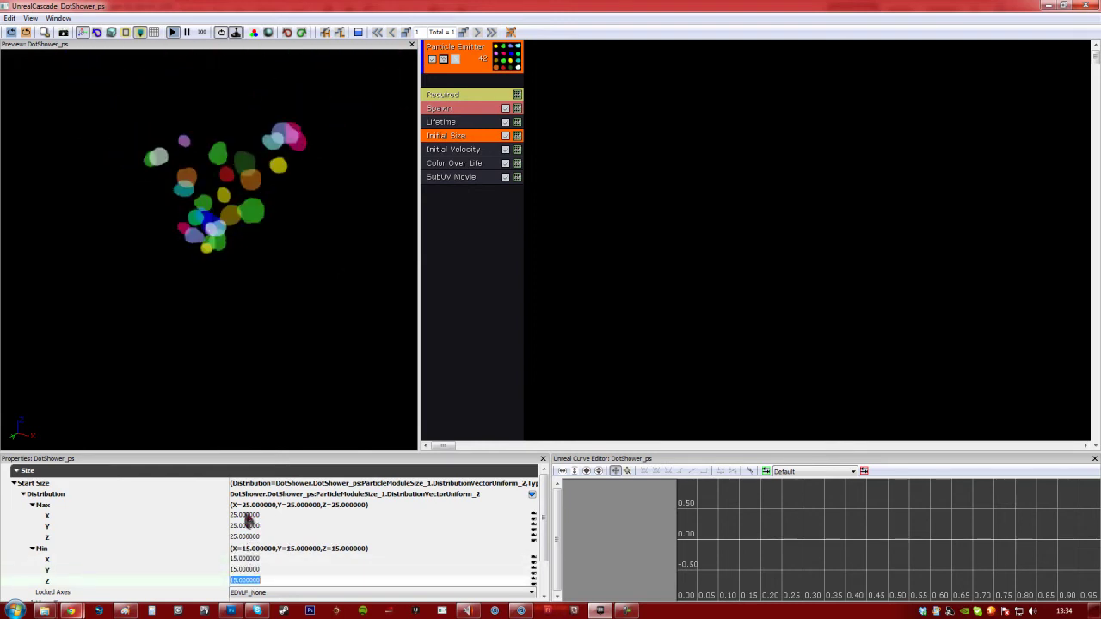
{"action": "left_click", "coordinate": [248, 516]}
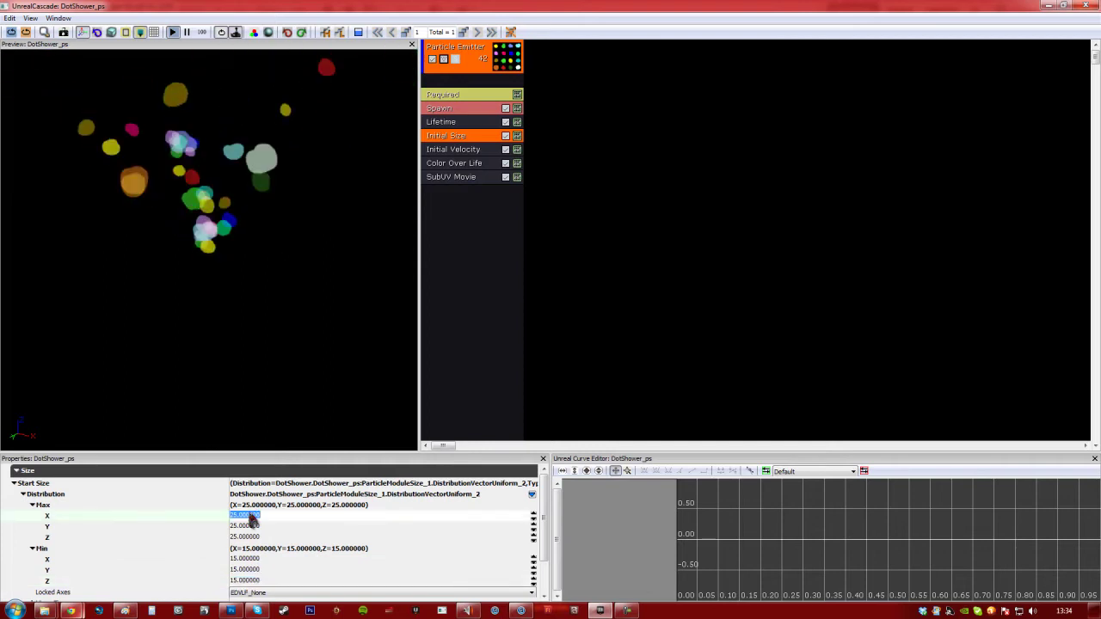
{"action": "type", "text": "20"}
{"action": "key", "text": "Tab"}
{"action": "type", "text": "20"}
{"action": "key", "text": "Tab"}
{"action": "type", "text": "20"}
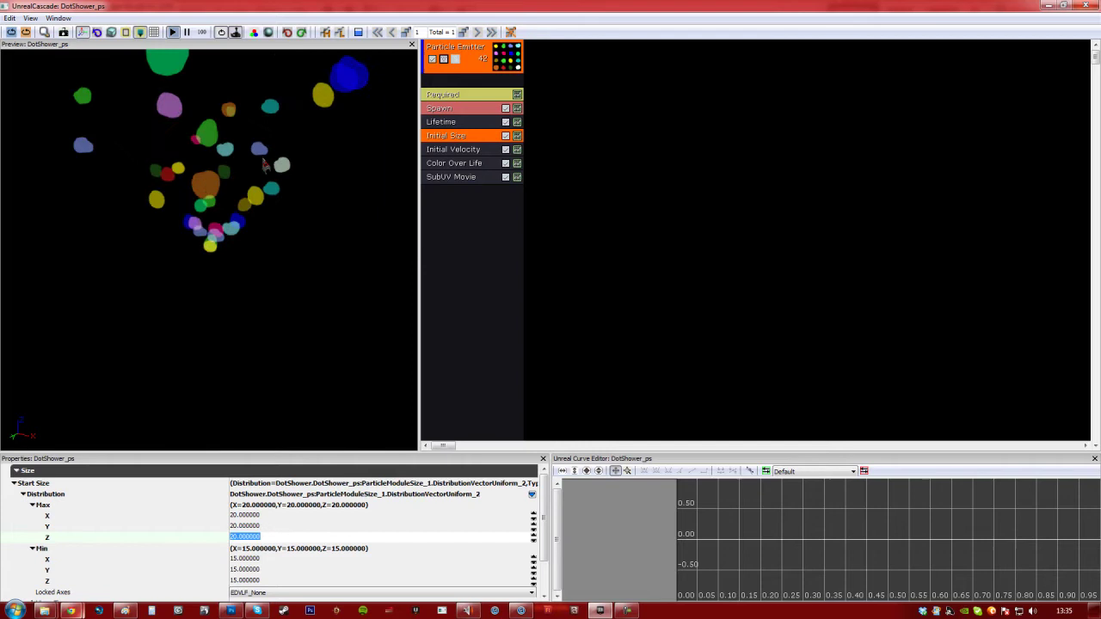
Dismiss the emitter's module menu without adding anything, then switch to the web browser
{"action": "right_click", "coordinate": [502, 227]}
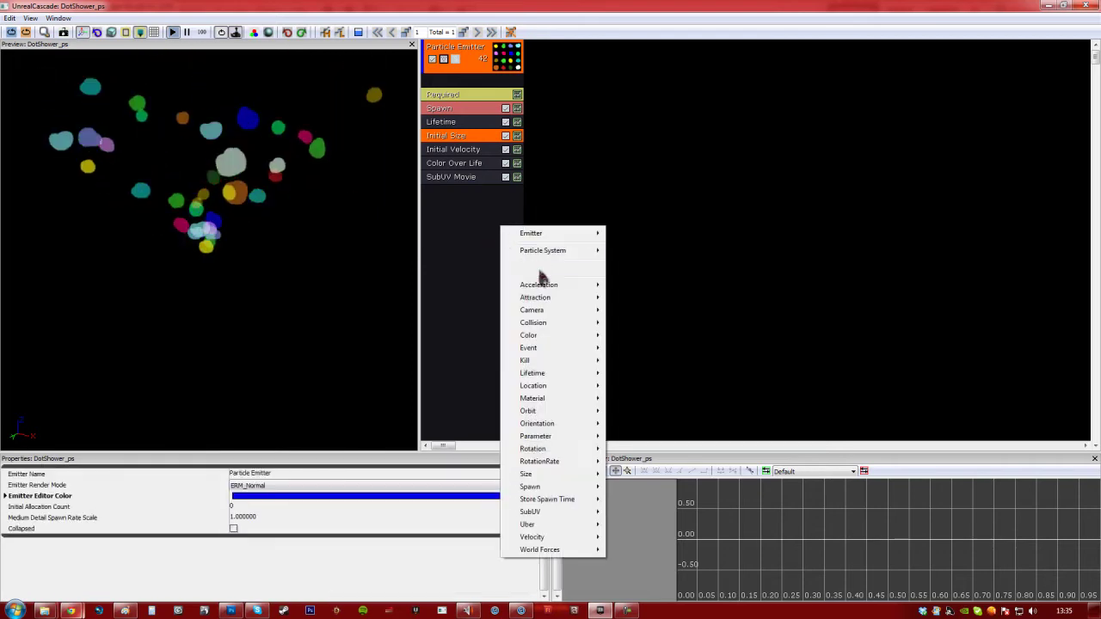
{"action": "mouse_move", "coordinate": [522, 383]}
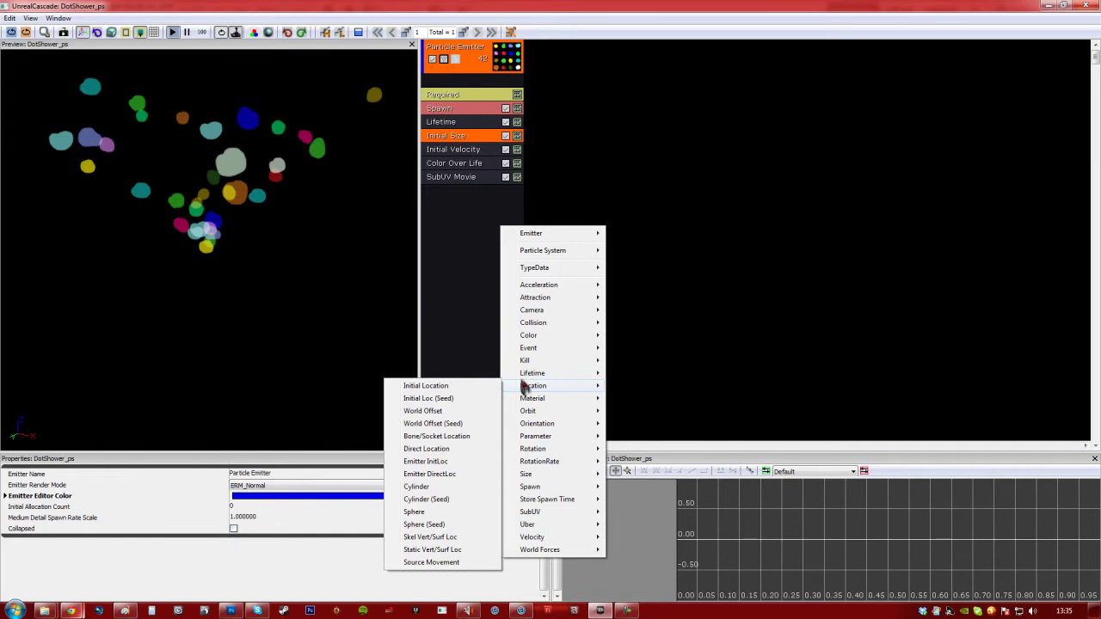
{"action": "left_click", "coordinate": [447, 290]}
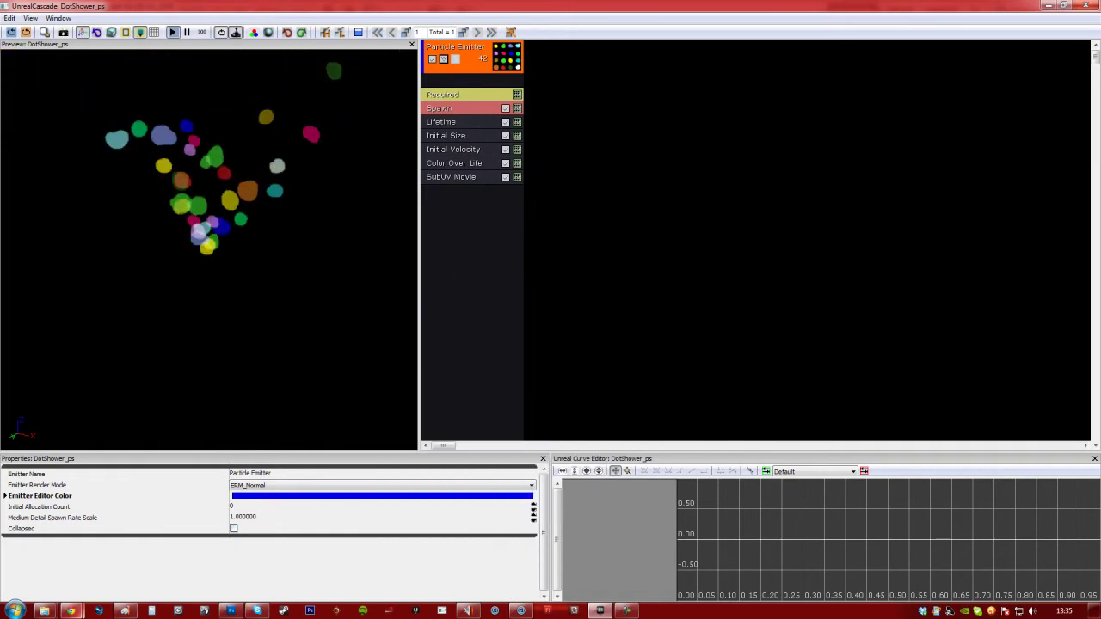
{"action": "key", "text": "alt+Tab"}
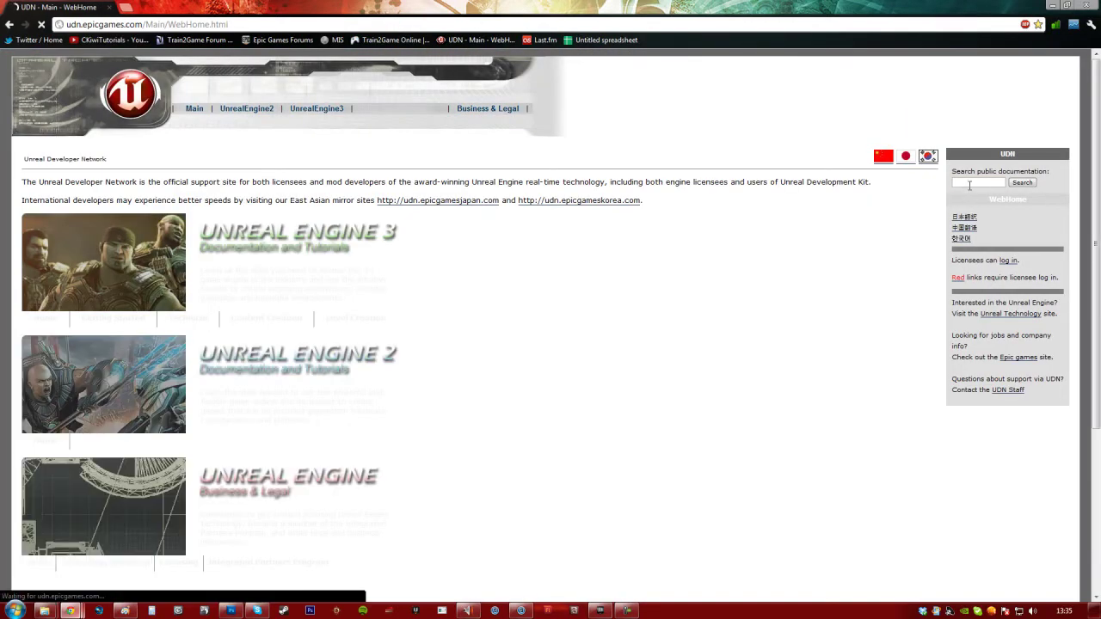
Search the UDN public documentation for 'cascade'
{"action": "type", "text": "p"}
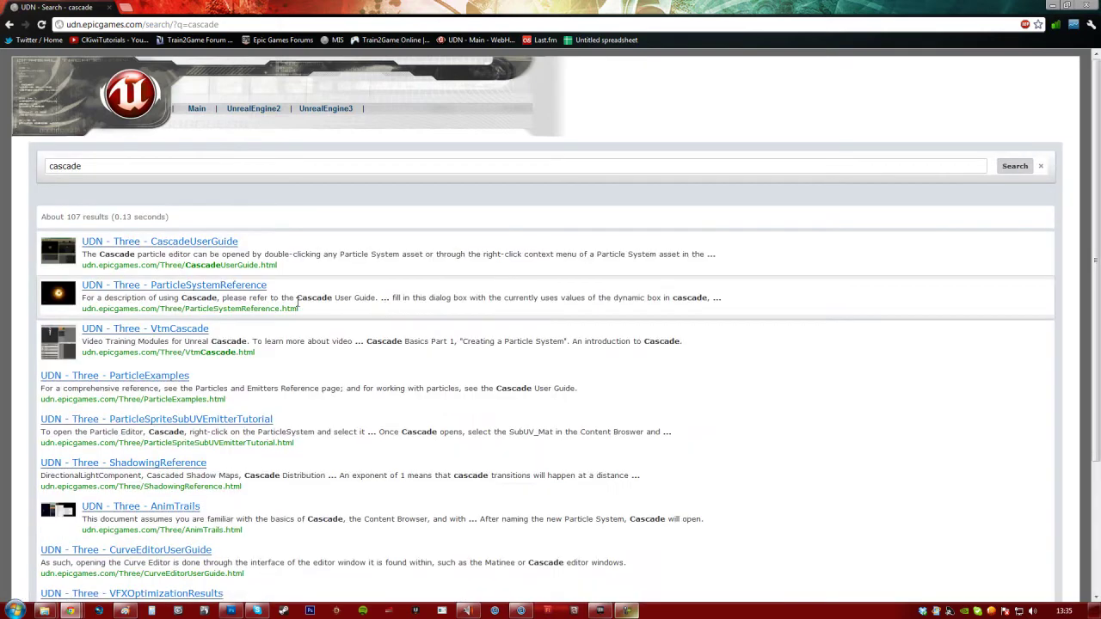
Open the CascadeUserGuide result in a new tab and scroll through the guide
{"action": "left_click", "coordinate": [204, 246]}
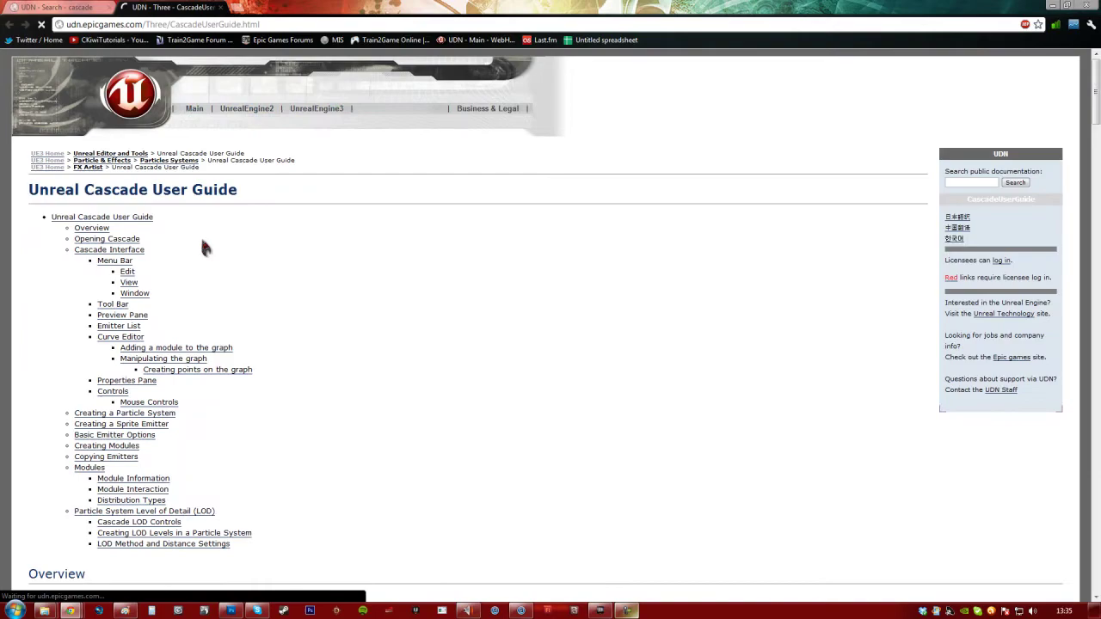
{"action": "scroll", "coordinate": [209, 287], "scroll_direction": "down", "scroll_amount": 12}
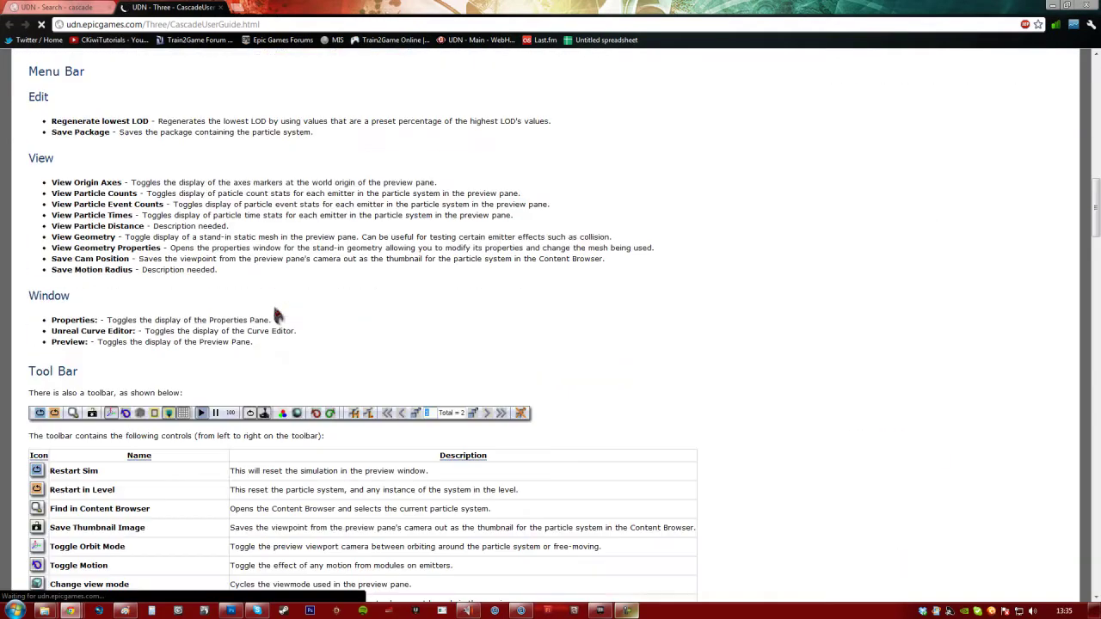
{"action": "scroll", "coordinate": [226, 287], "scroll_direction": "down", "scroll_amount": 8}
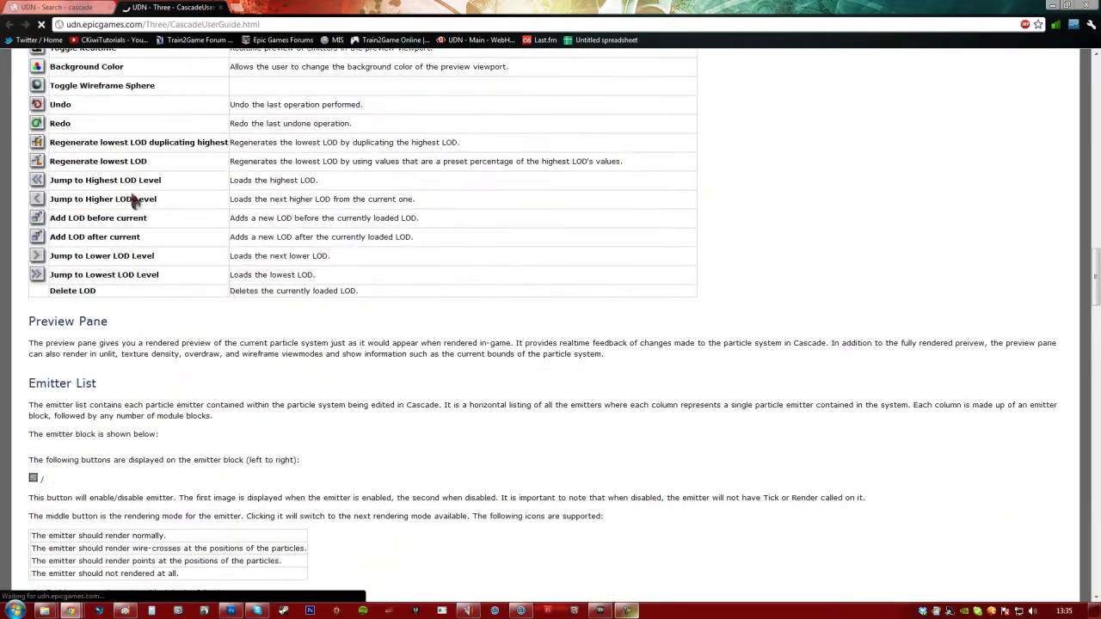
{"action": "scroll", "coordinate": [121, 190], "scroll_direction": "up", "scroll_amount": 2}
{"action": "scroll", "coordinate": [110, 185], "scroll_direction": "down", "scroll_amount": 14}
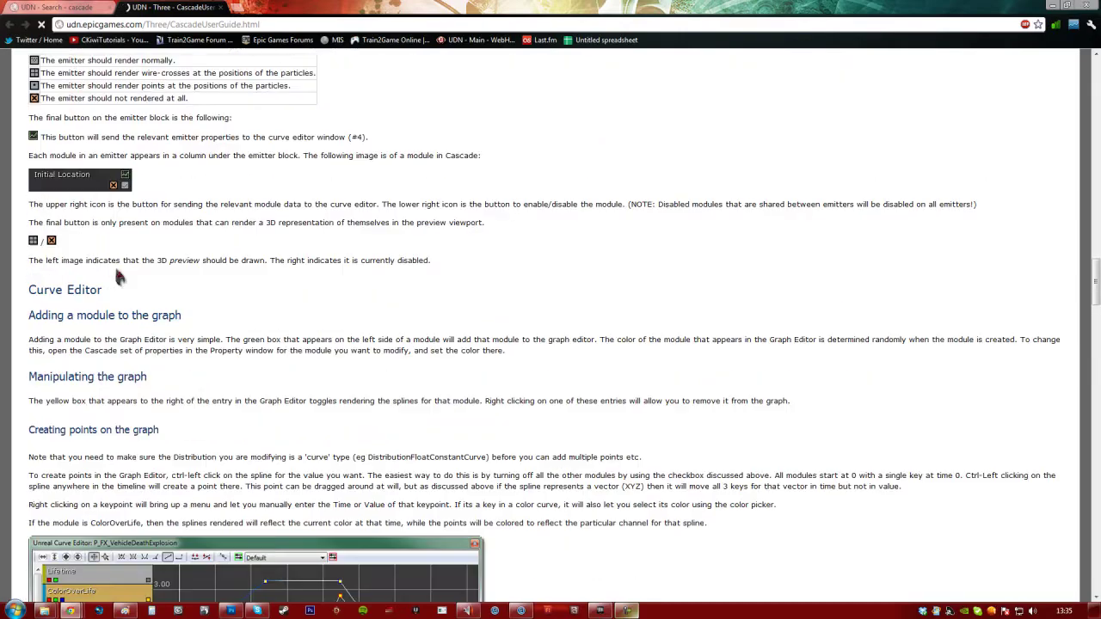
{"action": "scroll", "coordinate": [121, 277], "scroll_direction": "down", "scroll_amount": 2}
{"action": "scroll", "coordinate": [121, 277], "scroll_direction": "up", "scroll_amount": 2}
{"action": "scroll", "coordinate": [279, 305], "scroll_direction": "down", "scroll_amount": 10}
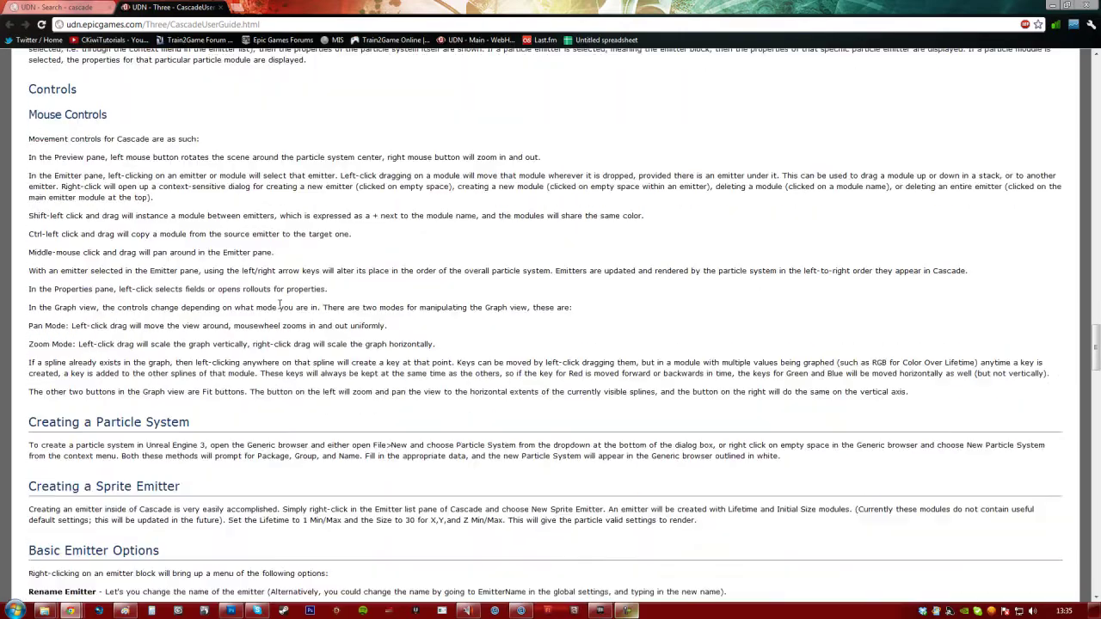
{"action": "scroll", "coordinate": [279, 305], "scroll_direction": "down", "scroll_amount": 16}
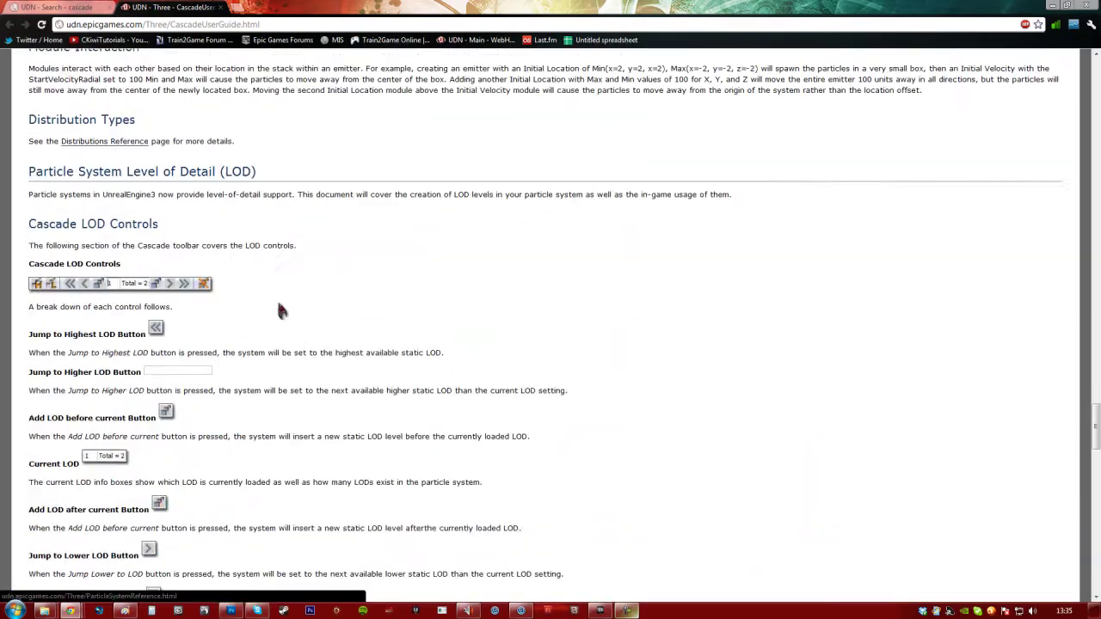
{"action": "scroll", "coordinate": [280, 309], "scroll_direction": "down", "scroll_amount": 14}
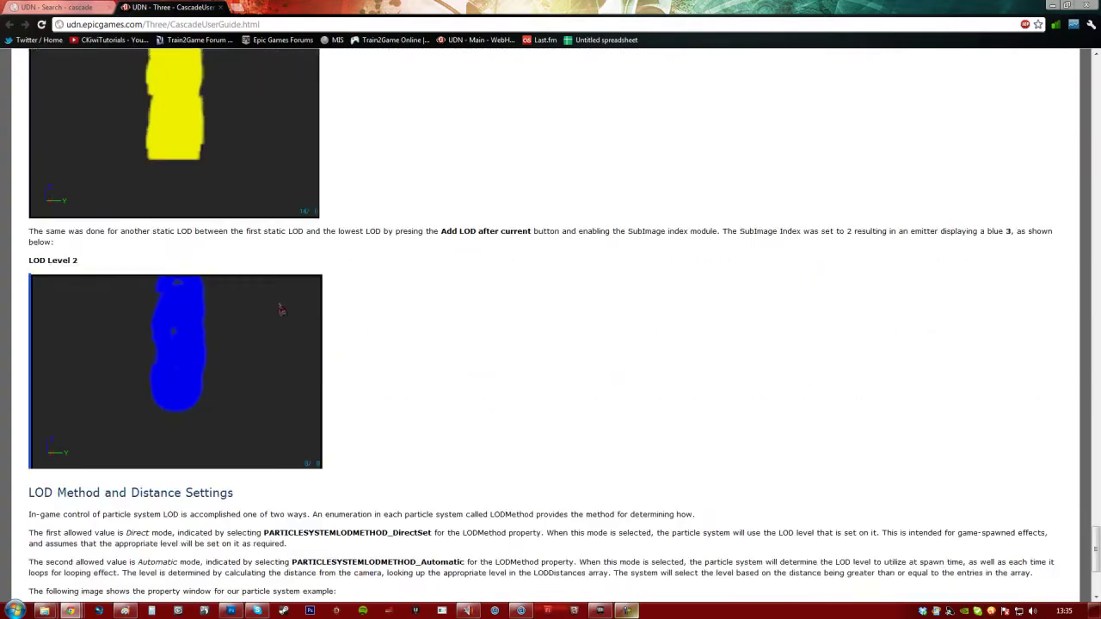
{"action": "scroll", "coordinate": [428, 471], "scroll_direction": "up", "scroll_amount": 13}
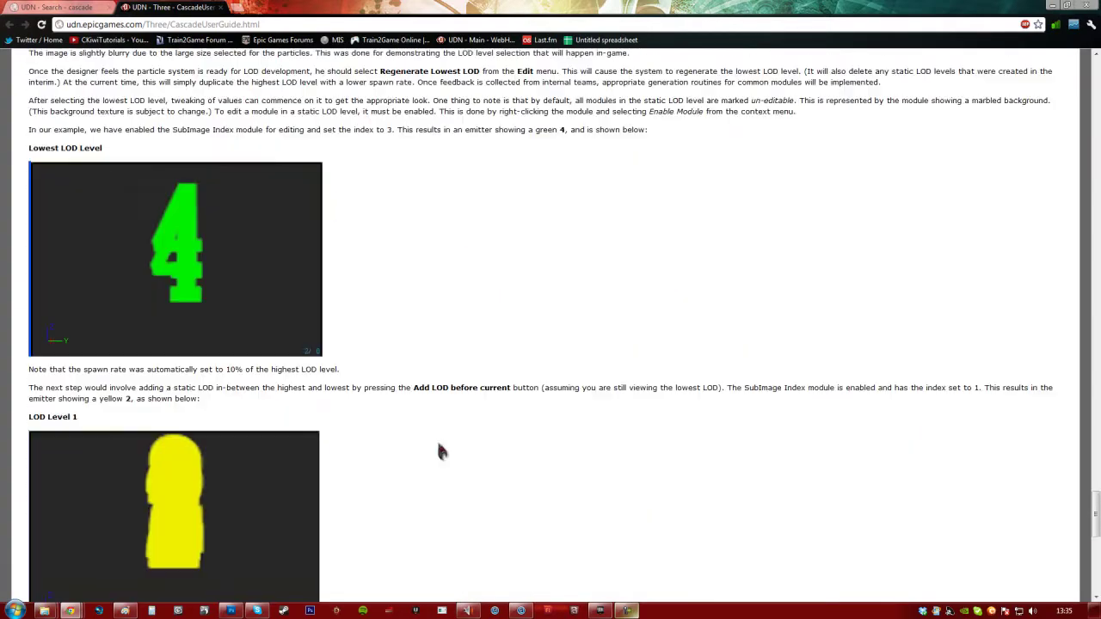
{"action": "left_click_drag", "start_coordinate": [1095, 467], "coordinate": [1095, 71]}
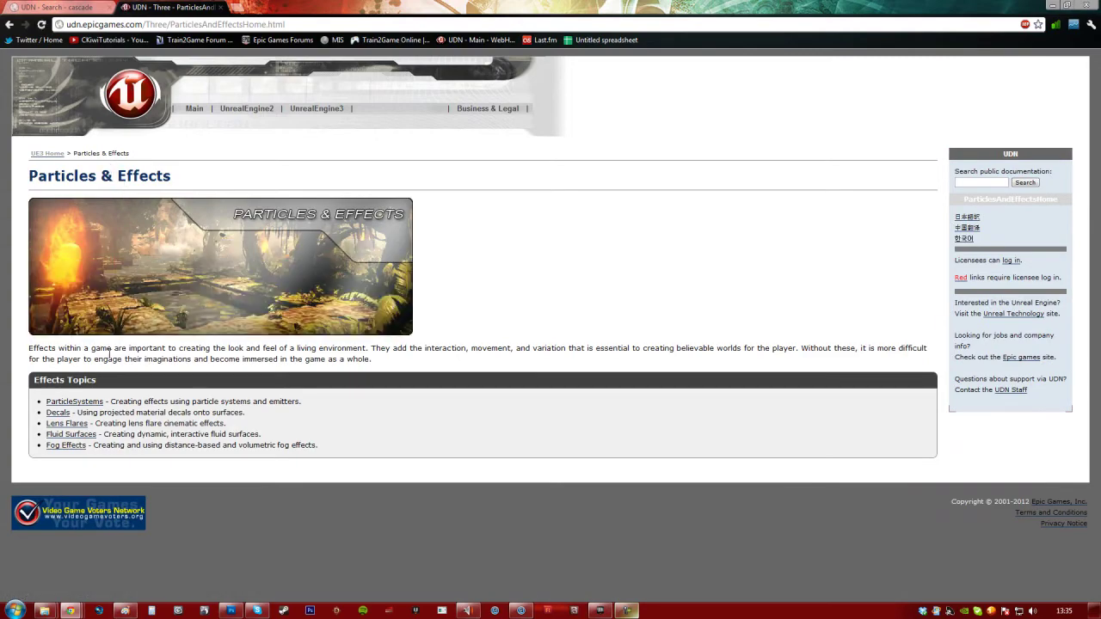
Browse the Particle Systems page and Particle System Reference, then return to the DotShower_ps editor
{"action": "left_click", "coordinate": [74, 401]}
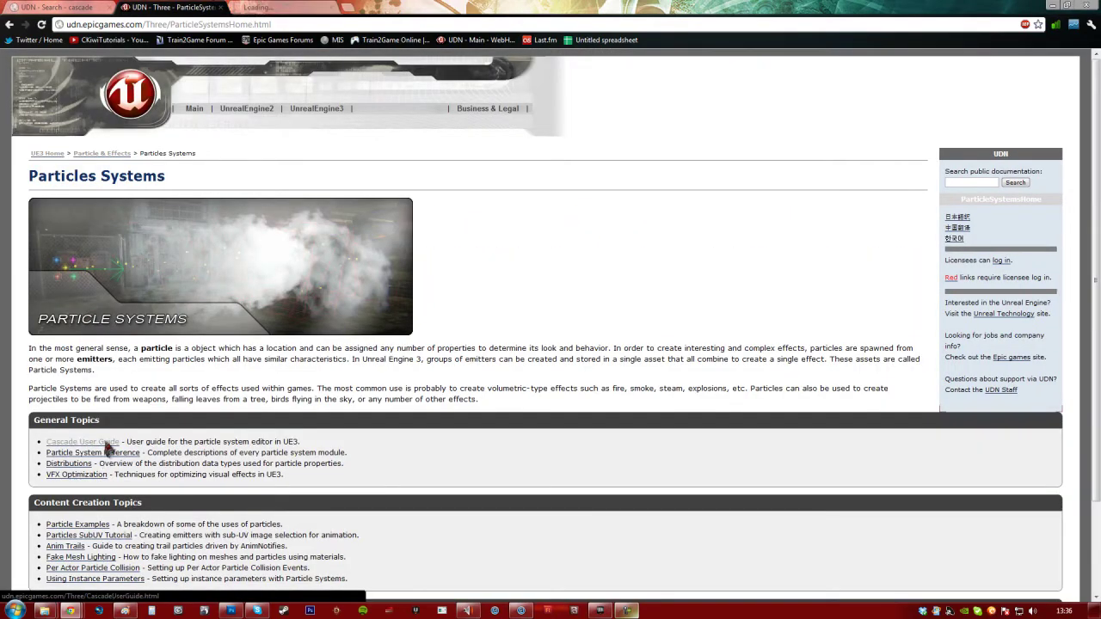
{"action": "scroll", "coordinate": [108, 449], "scroll_direction": "down", "scroll_amount": 3}
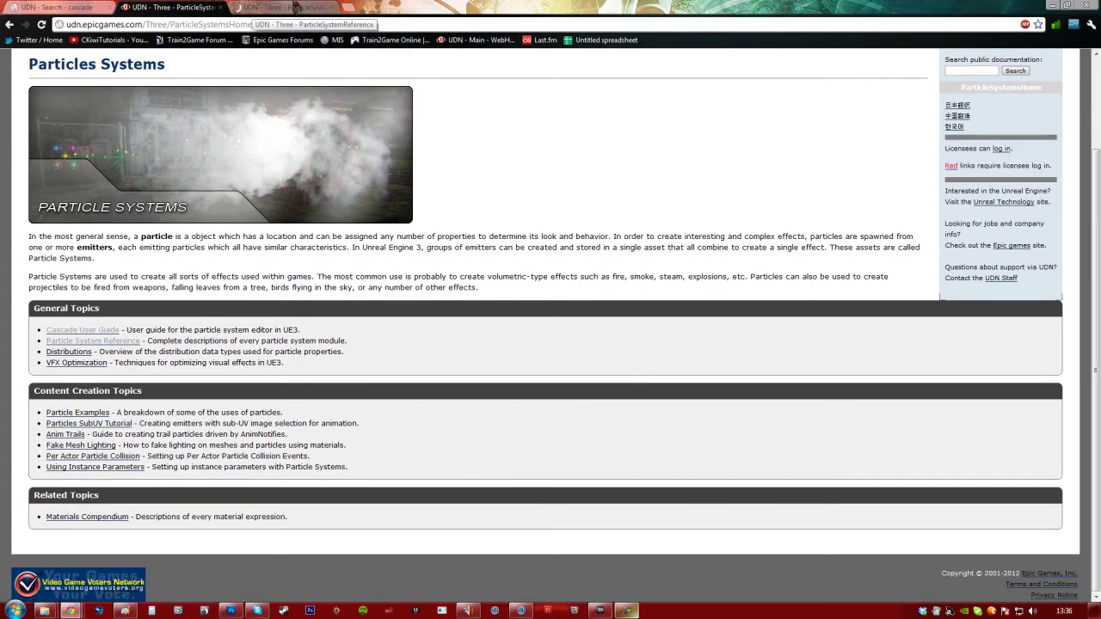
{"action": "left_click", "coordinate": [295, 7]}
{"action": "scroll", "coordinate": [228, 329], "scroll_direction": "down", "scroll_amount": 15}
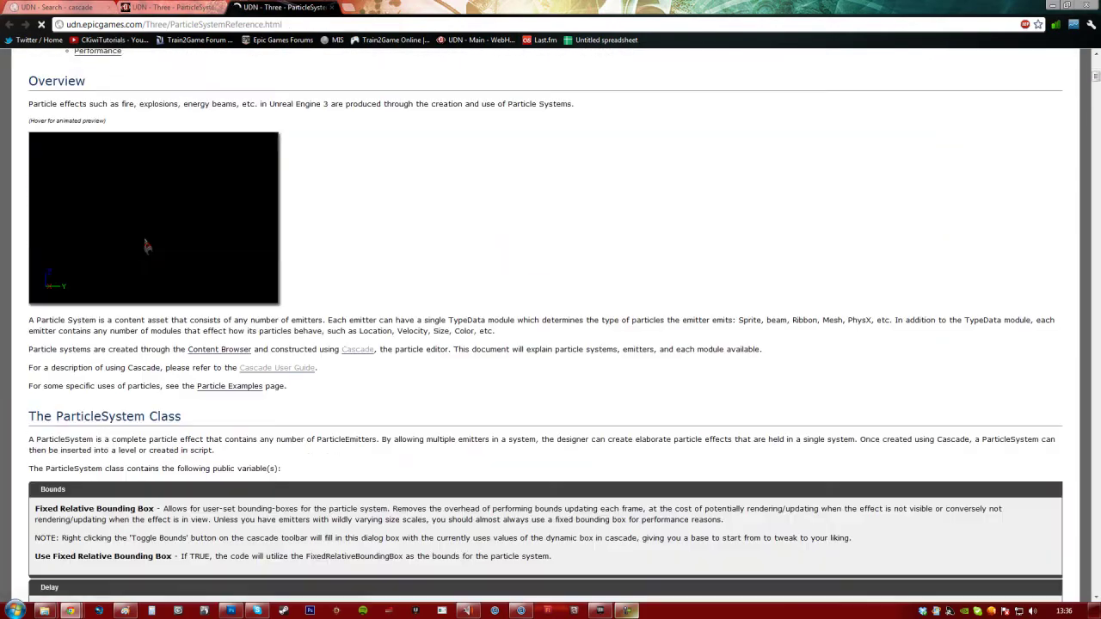
{"action": "scroll", "coordinate": [148, 248], "scroll_direction": "down", "scroll_amount": 13}
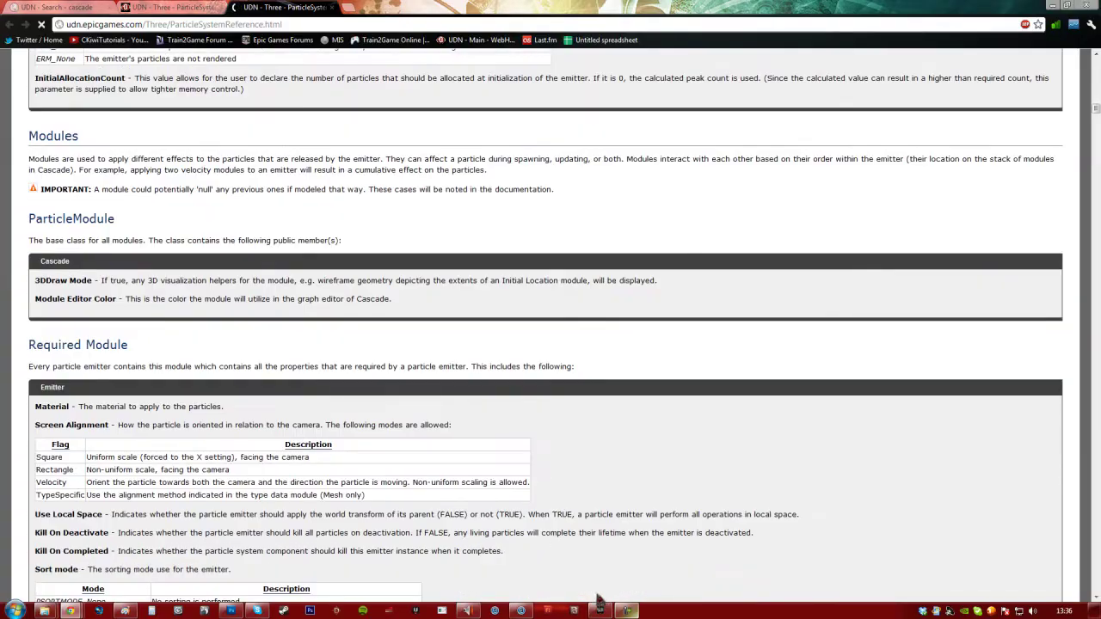
{"action": "left_click", "coordinate": [599, 607]}
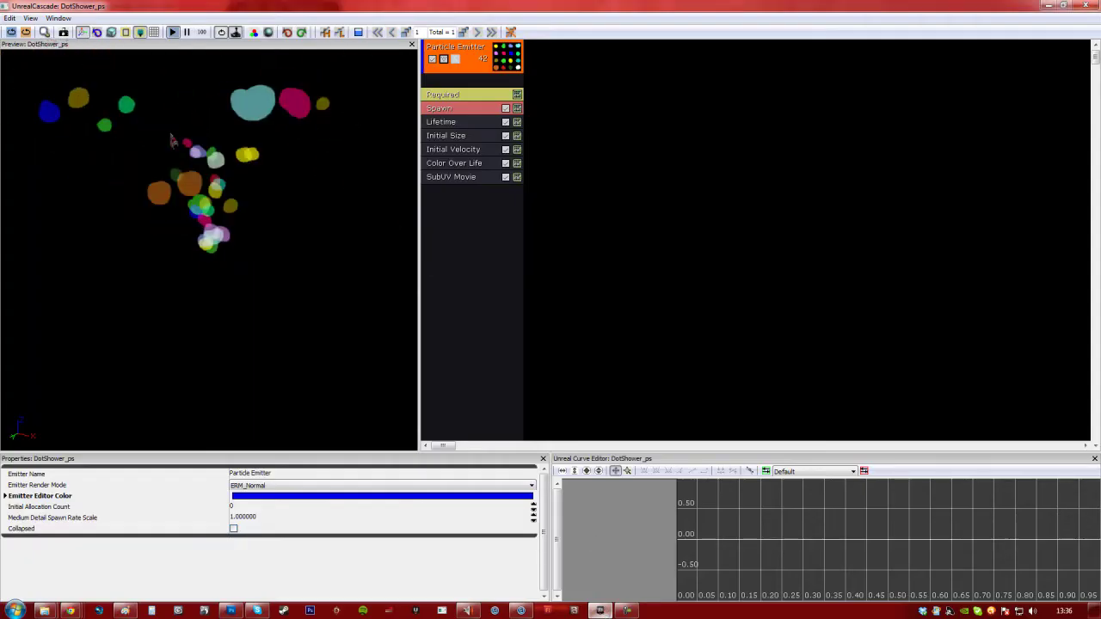
Rearrange the Cascade and Content Browser windows, select DotShower_ps, then close the Cascade editor
{"action": "left_click_drag", "start_coordinate": [511, 7], "coordinate": [354, 69]}
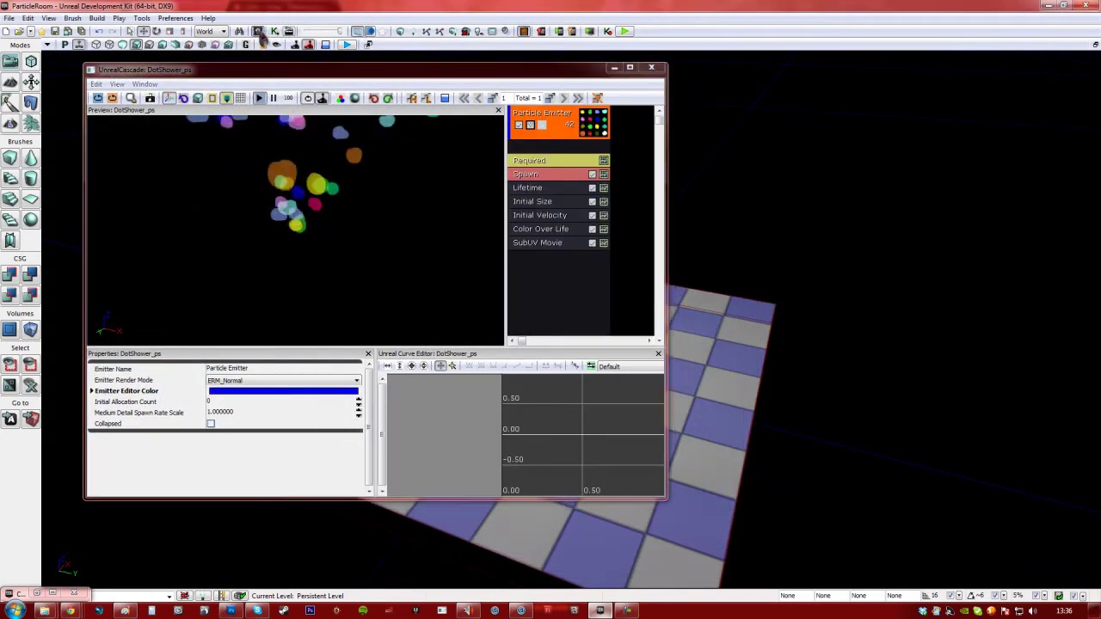
{"action": "left_click", "coordinate": [36, 592]}
{"action": "left_click", "coordinate": [763, 319]}
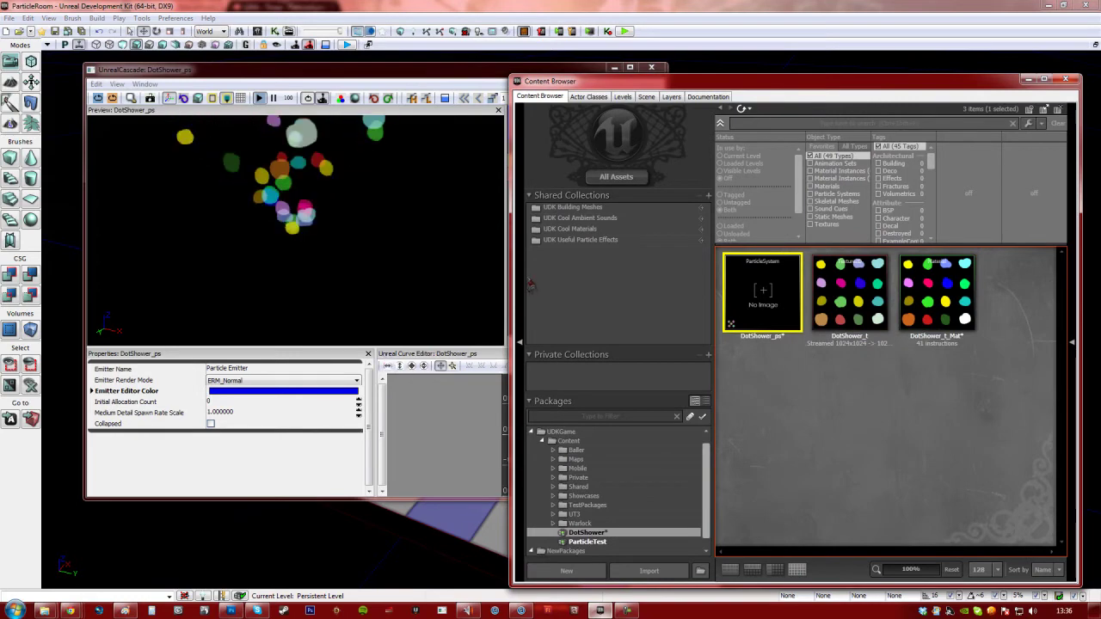
{"action": "left_click", "coordinate": [342, 78]}
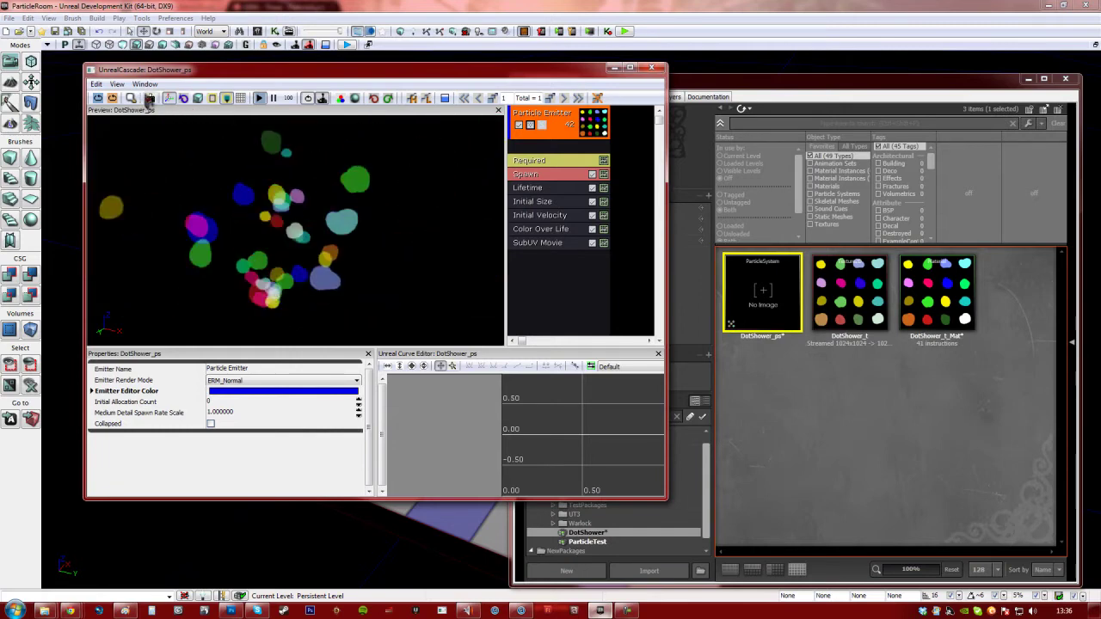
{"action": "left_click", "coordinate": [148, 98]}
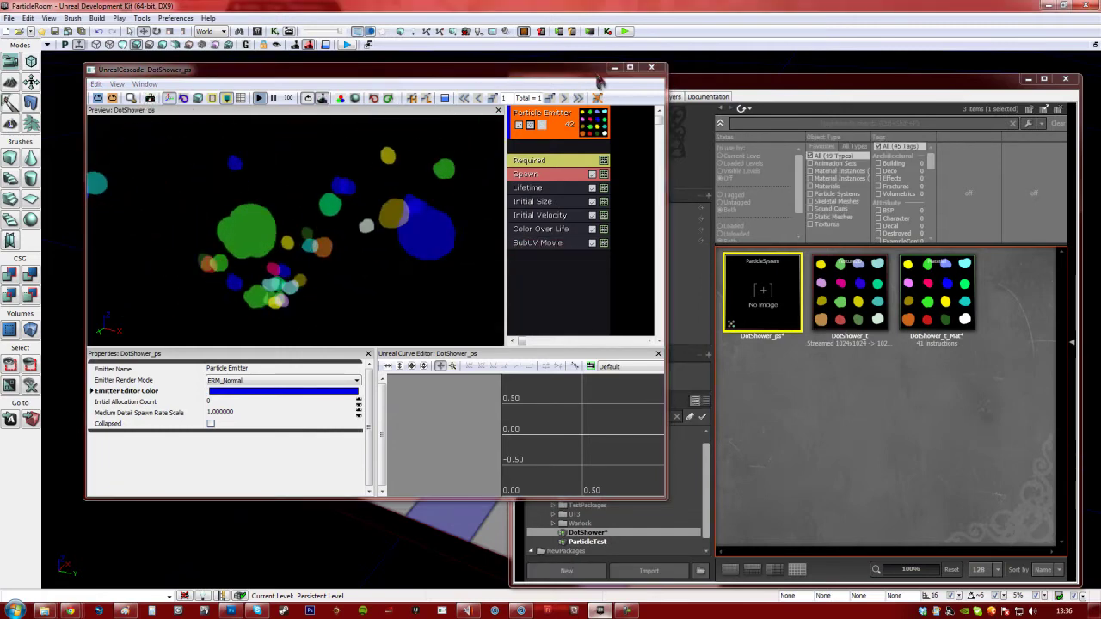
{"action": "left_click", "coordinate": [651, 67]}
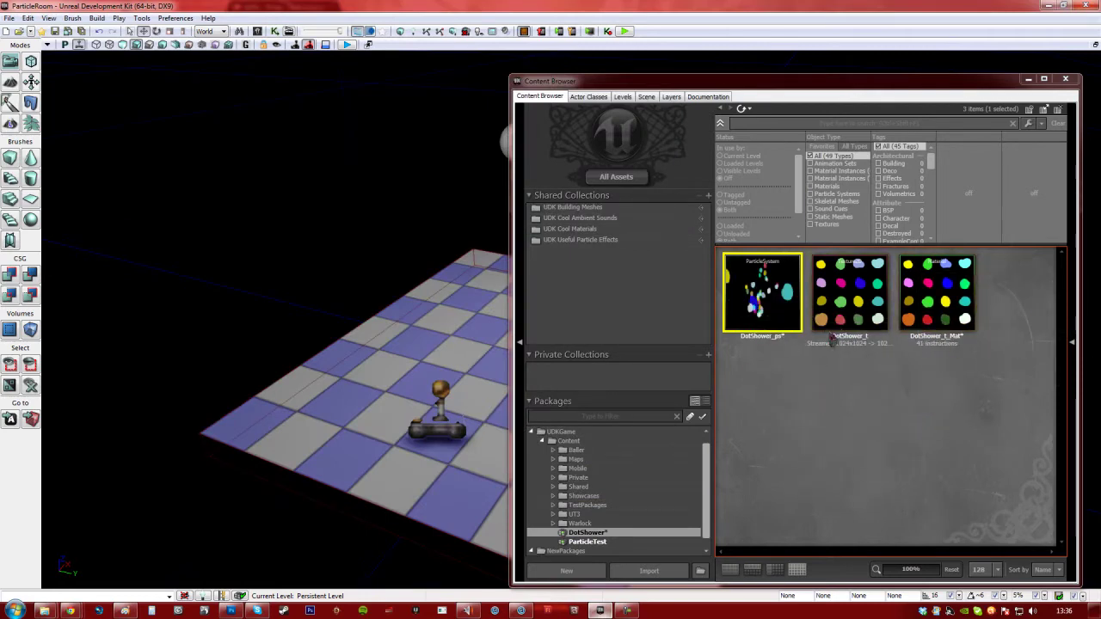
Save the DotShower package and place DotShower_ps on the floor near the room's centre
{"action": "right_click", "coordinate": [670, 532]}
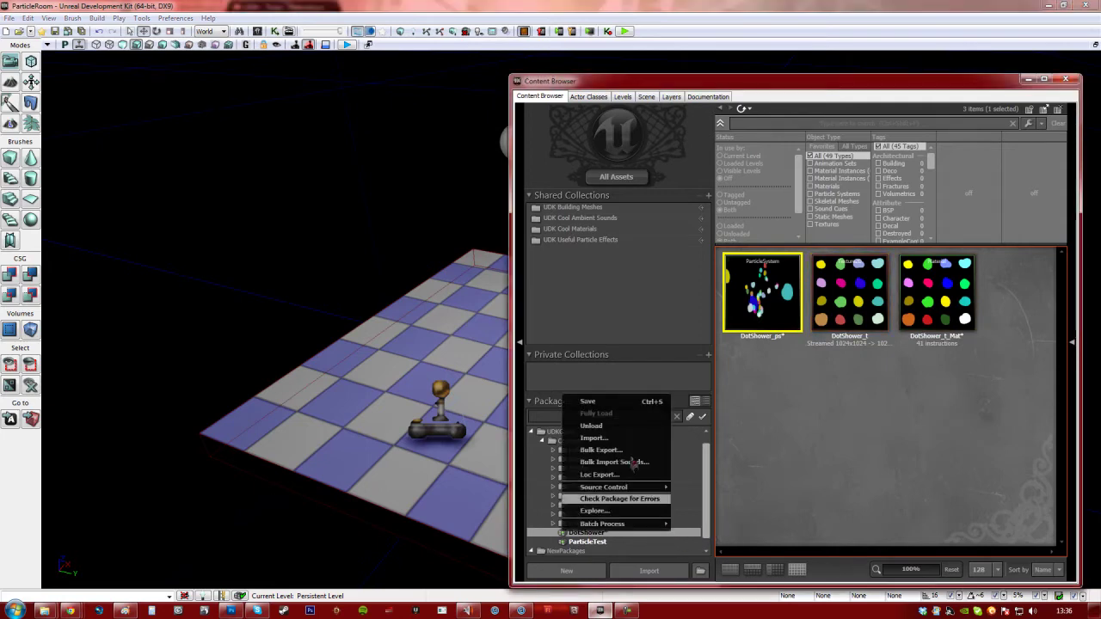
{"action": "left_click", "coordinate": [625, 406]}
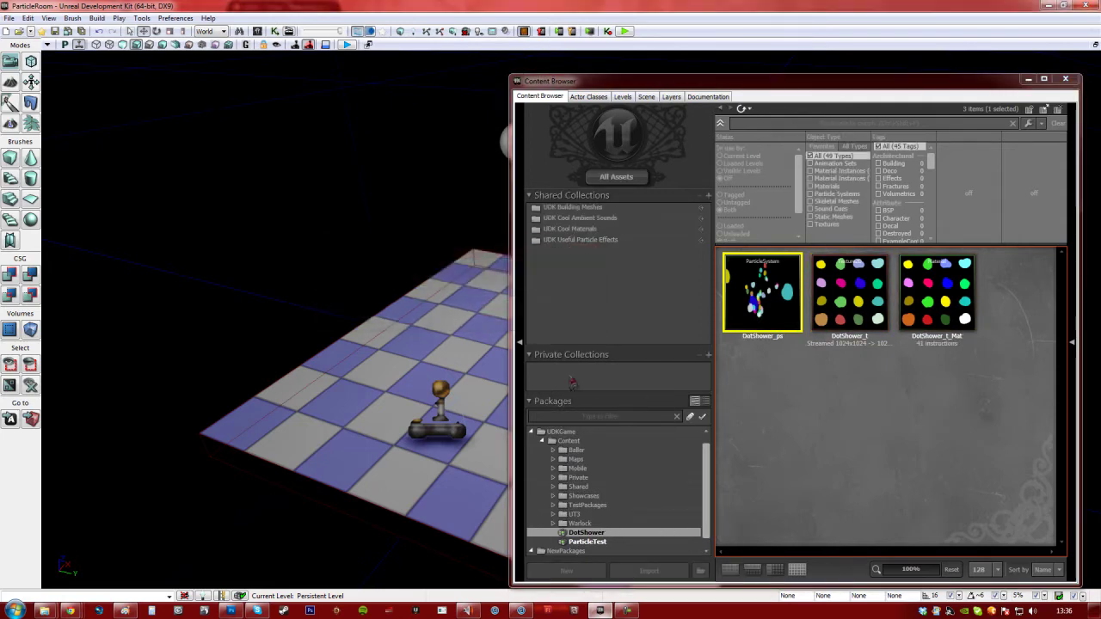
{"action": "left_click_drag", "start_coordinate": [419, 310], "coordinate": [414, 274]}
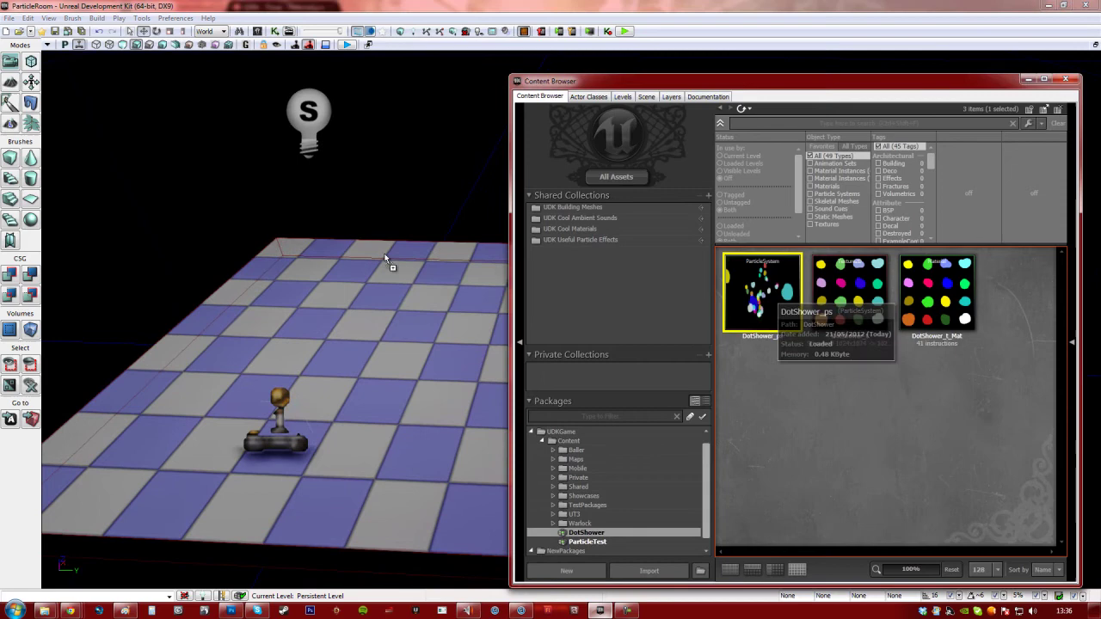
{"action": "left_click_drag", "start_coordinate": [761, 292], "coordinate": [372, 320]}
{"action": "left_click", "coordinate": [1064, 79]}
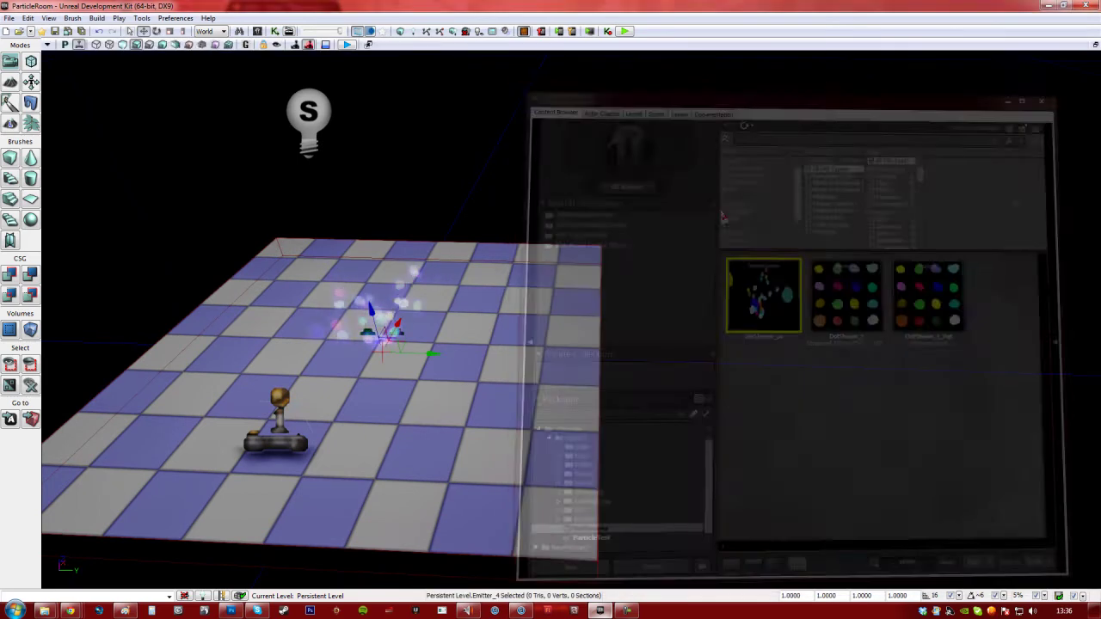
{"action": "key", "text": "f"}
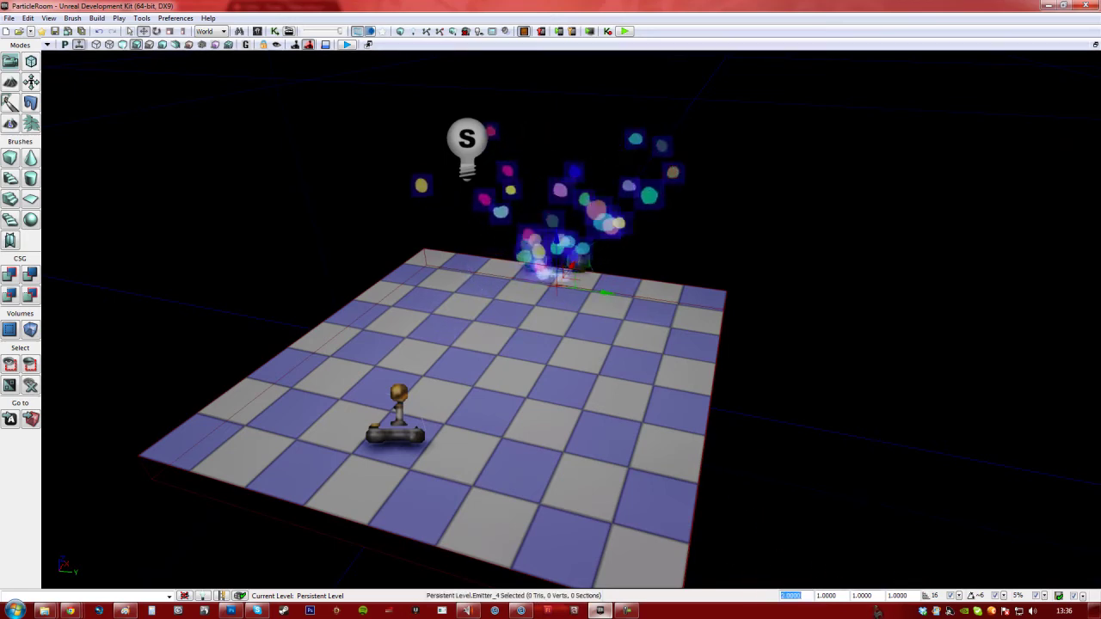
Set the emitter's DrawScale3D to 35 and view the dot shower around the floor
{"action": "double_click", "coordinate": [858, 591]}
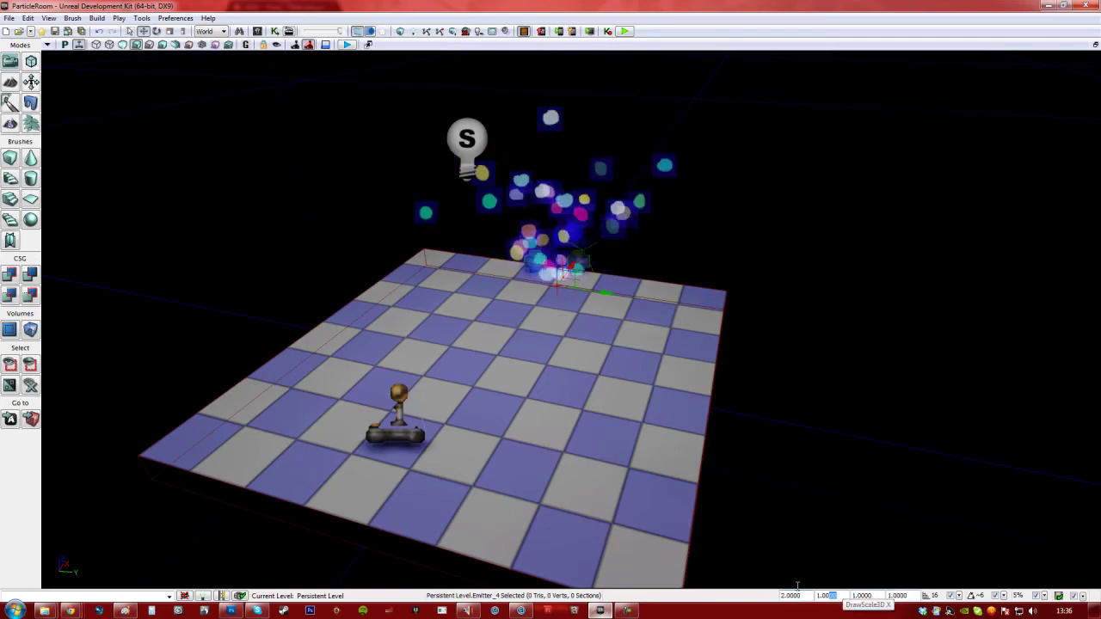
{"action": "type", "text": "35"}
{"action": "key", "text": "Return"}
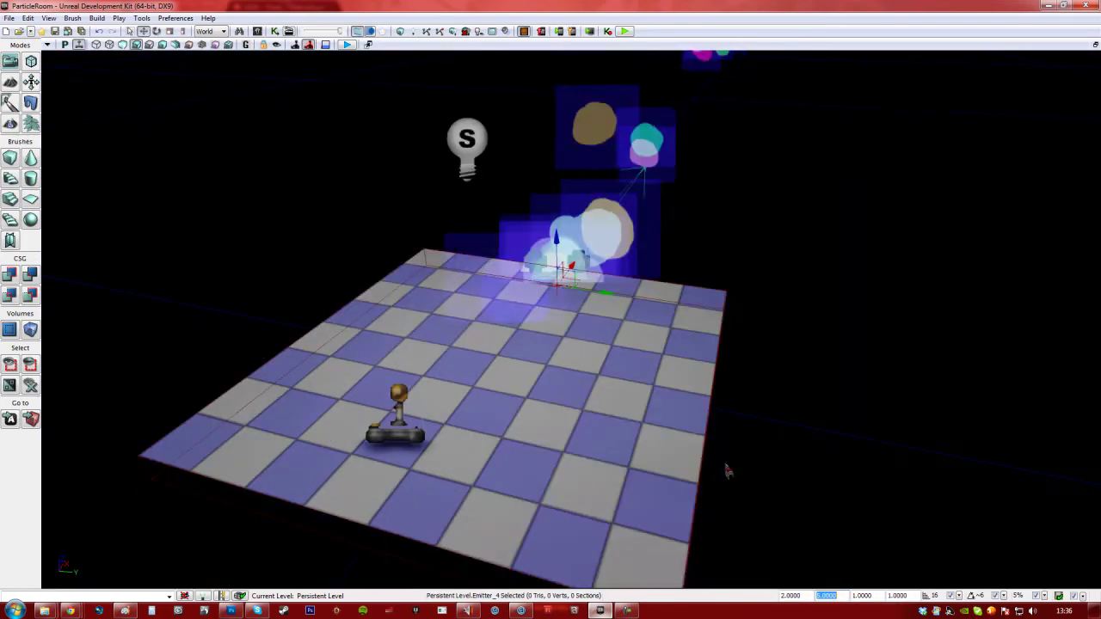
{"action": "right_click_drag", "start_coordinate": [727, 471], "coordinate": [687, 404]}
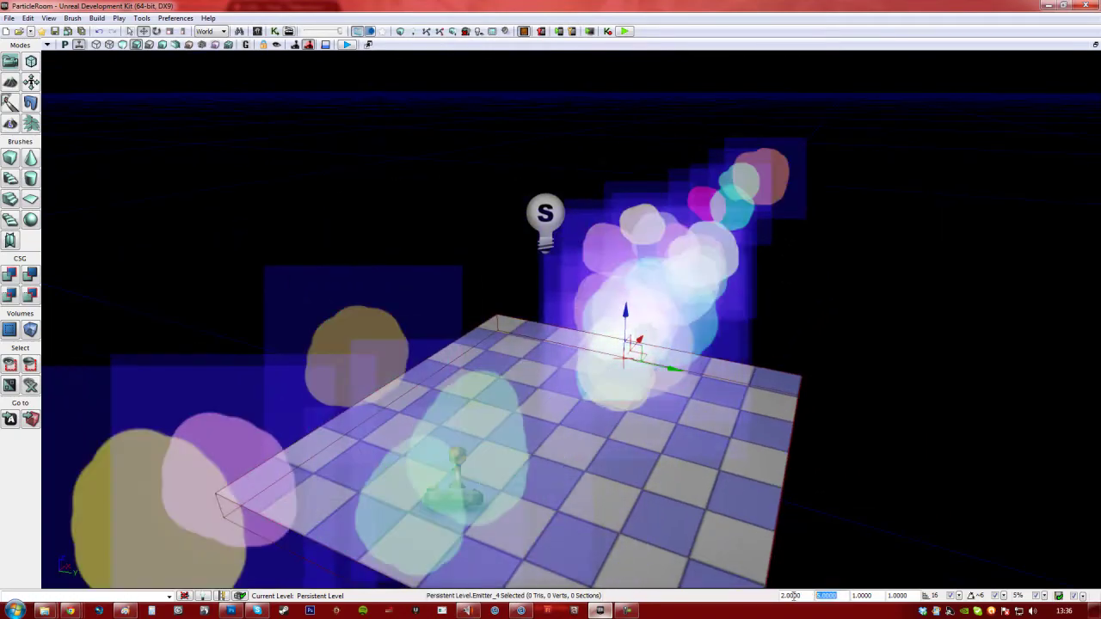
{"action": "right_click_drag", "start_coordinate": [737, 393], "coordinate": [725, 314]}
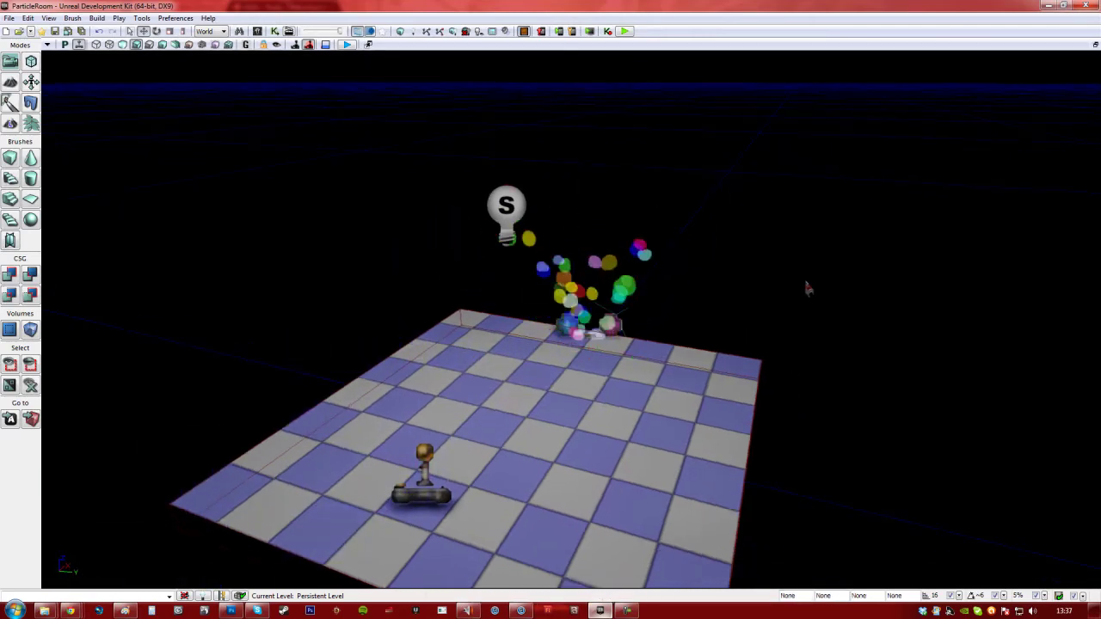
{"action": "right_click_drag", "start_coordinate": [808, 288], "coordinate": [750, 278]}
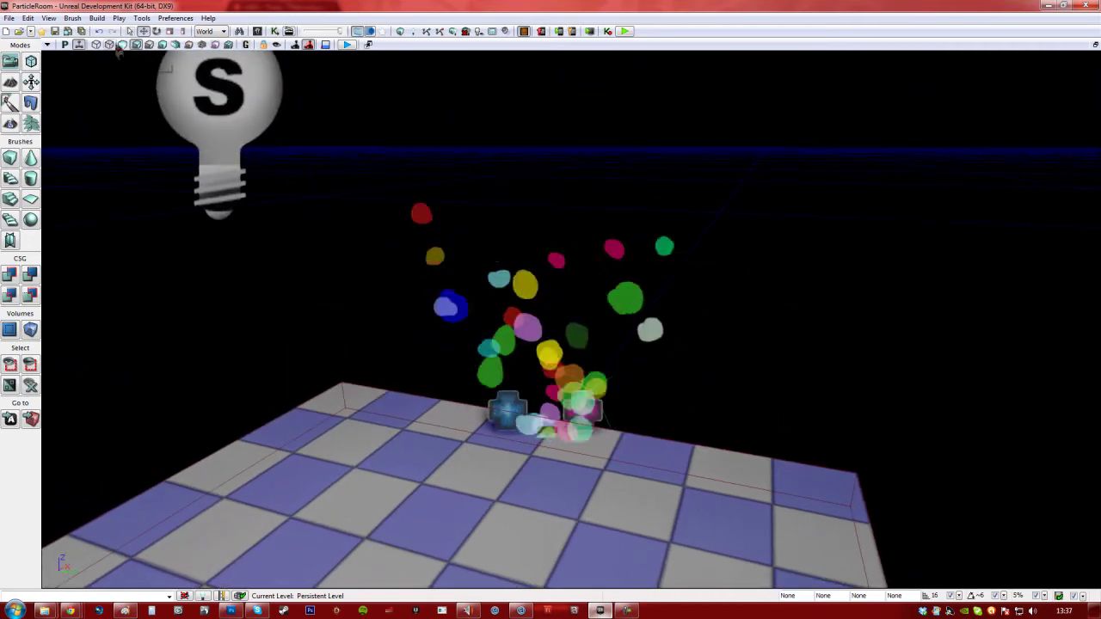
{"action": "mouse_move", "coordinate": [477, 232]}
{"action": "right_mouse_down"}
{"action": "mouse_move", "coordinate": [485, 242]}
{"action": "mouse_move", "coordinate": [455, 238]}
{"action": "mouse_move", "coordinate": [469, 225]}
{"action": "right_mouse_up"}
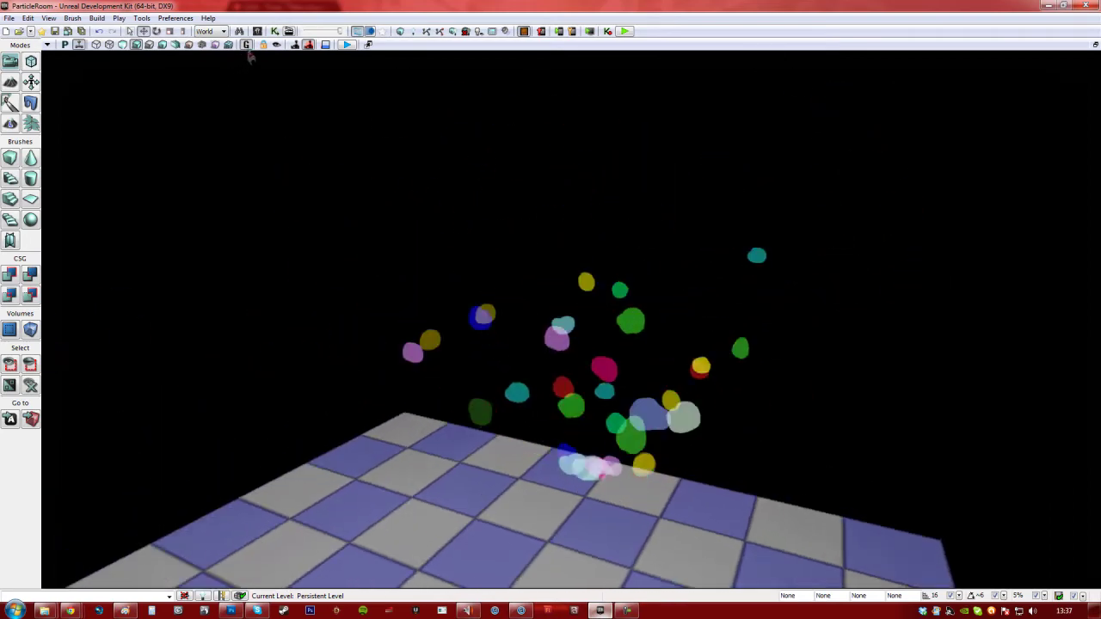
{"action": "left_click_drag", "start_coordinate": [248, 54], "coordinate": [288, 199]}
{"action": "right_click_drag", "start_coordinate": [288, 199], "coordinate": [297, 219]}
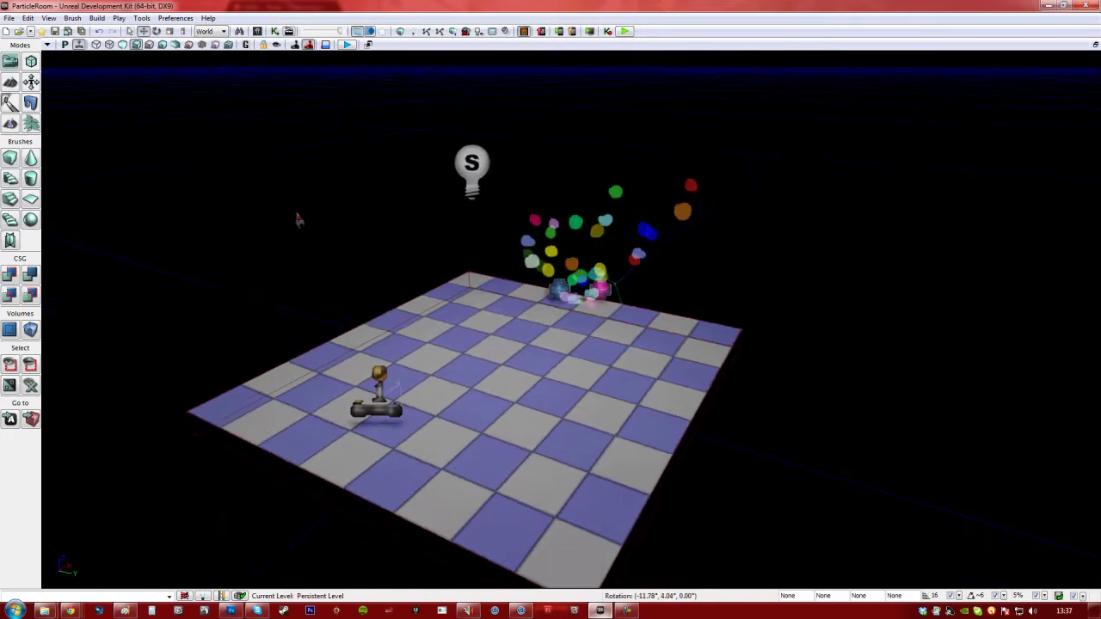
Save the level, look around the dot shower in the mobile previewer, then close it
{"action": "left_click", "coordinate": [53, 31]}
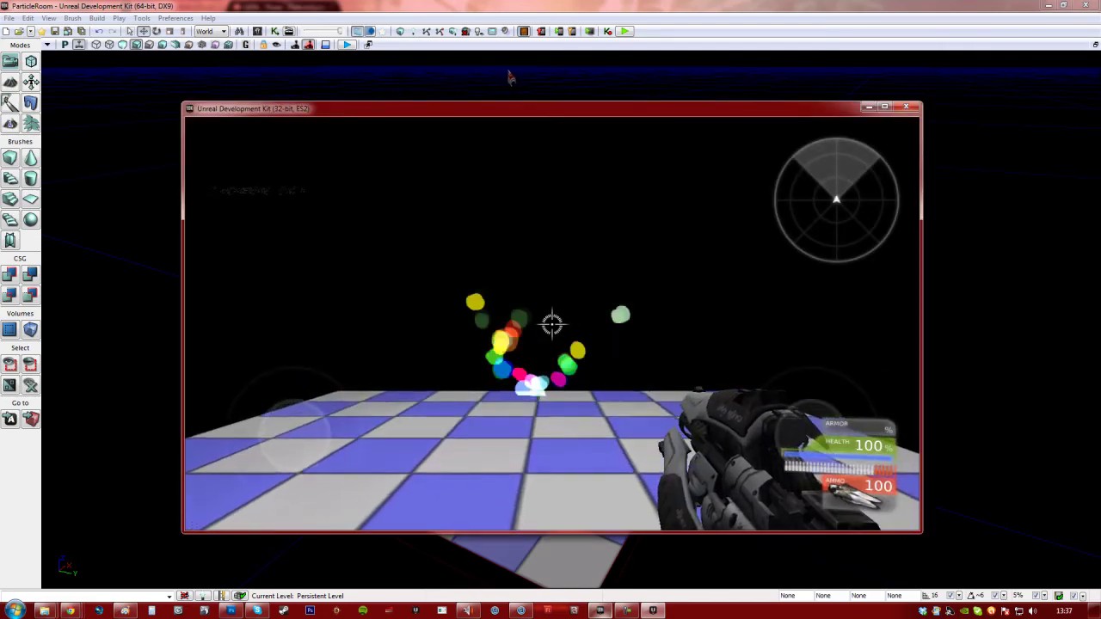
{"action": "left_click_drag", "start_coordinate": [570, 363], "coordinate": [585, 386]}
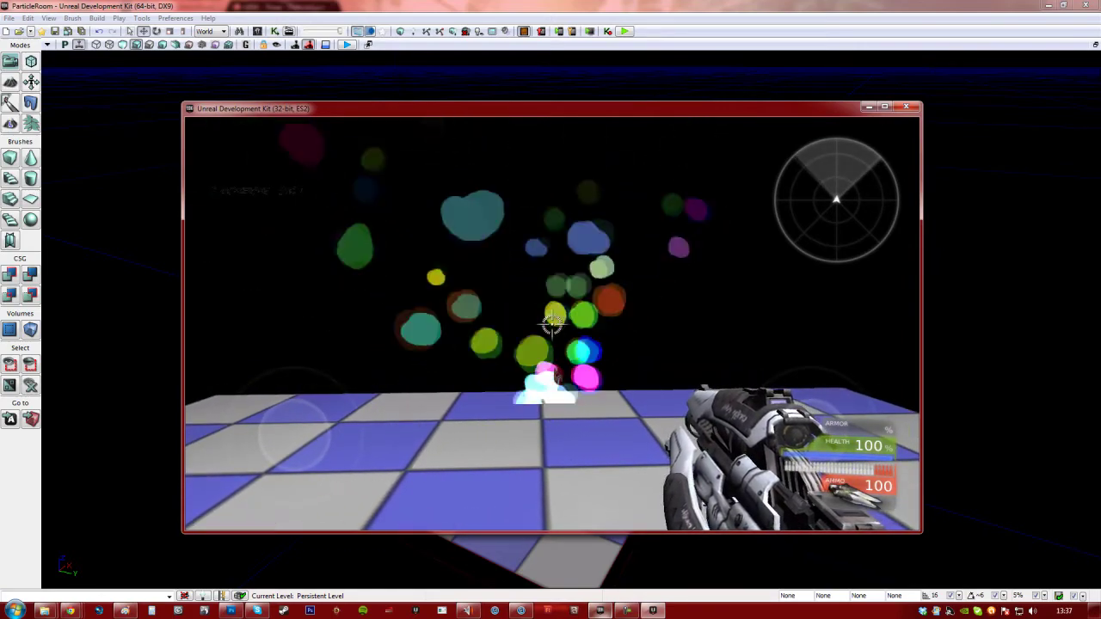
{"action": "left_click", "coordinate": [904, 109]}
Open the Content Browser on All Assets and show the UDK Cool Ambient Sounds collection
{"action": "mouse_move", "coordinate": [734, 194]}
{"action": "right_mouse_down"}
{"action": "mouse_move", "coordinate": [735, 211]}
{"action": "mouse_move", "coordinate": [735, 200]}
{"action": "right_mouse_up"}
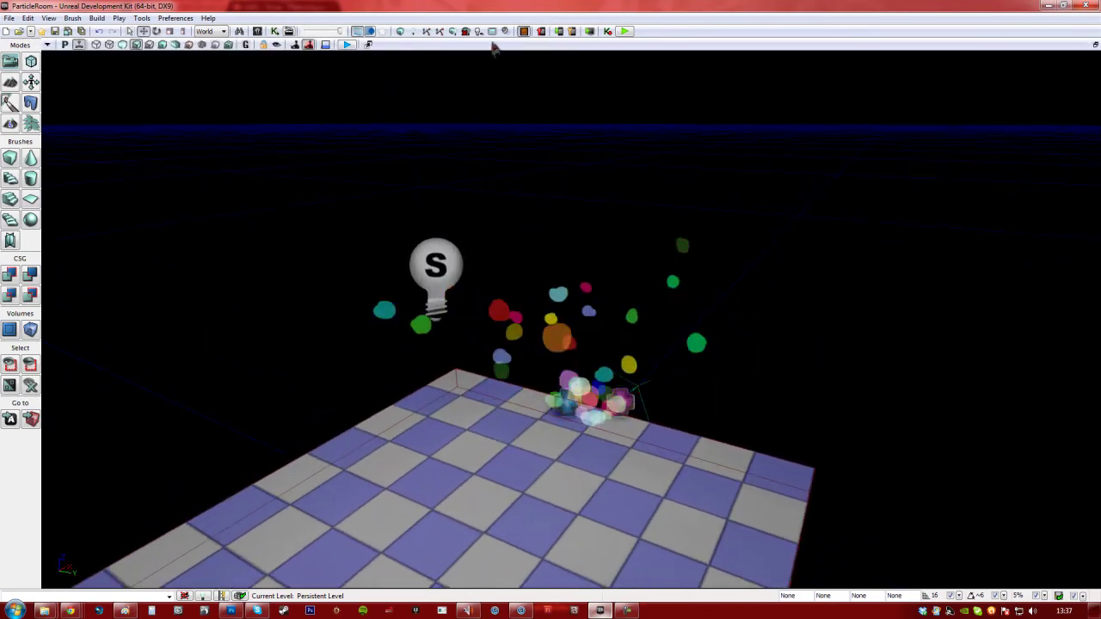
{"action": "left_click", "coordinate": [256, 31]}
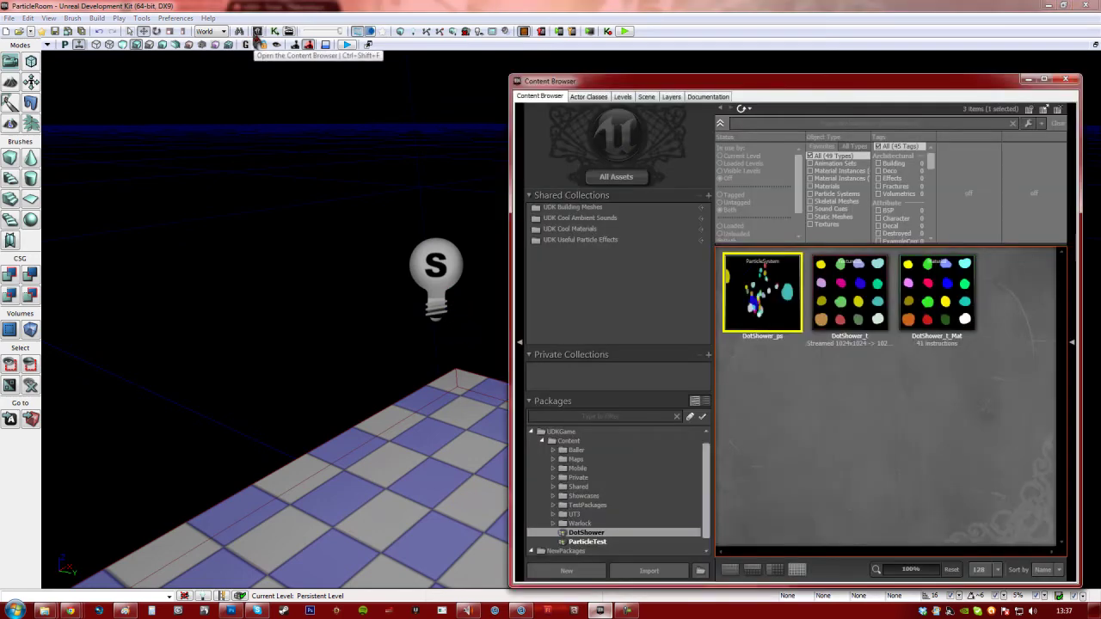
{"action": "left_click", "coordinate": [616, 176]}
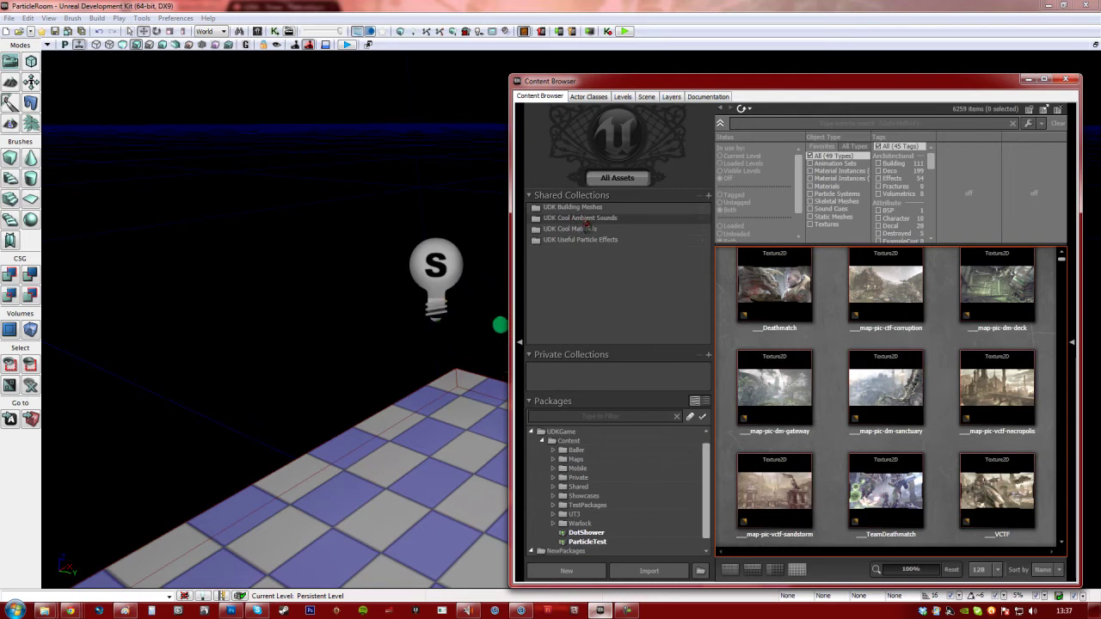
{"action": "left_click", "coordinate": [585, 218]}
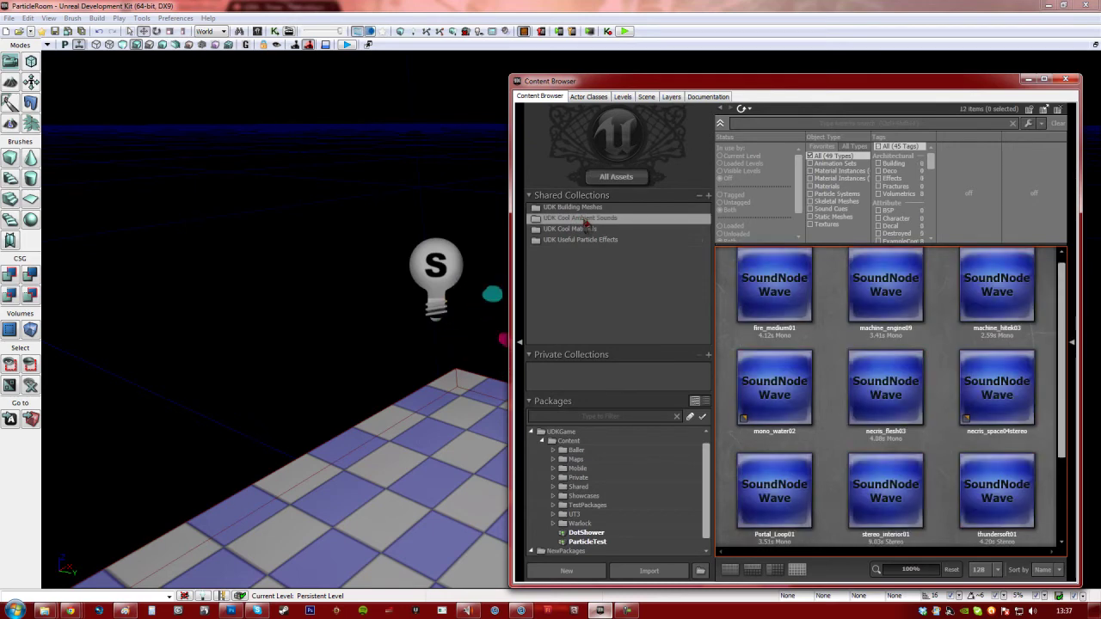
Audition machine_hitek03, necris_space04stereo and mono_water02, settle on necris_flesh03, and stop the preview
{"action": "left_click", "coordinate": [995, 301]}
{"action": "left_click", "coordinate": [989, 418]}
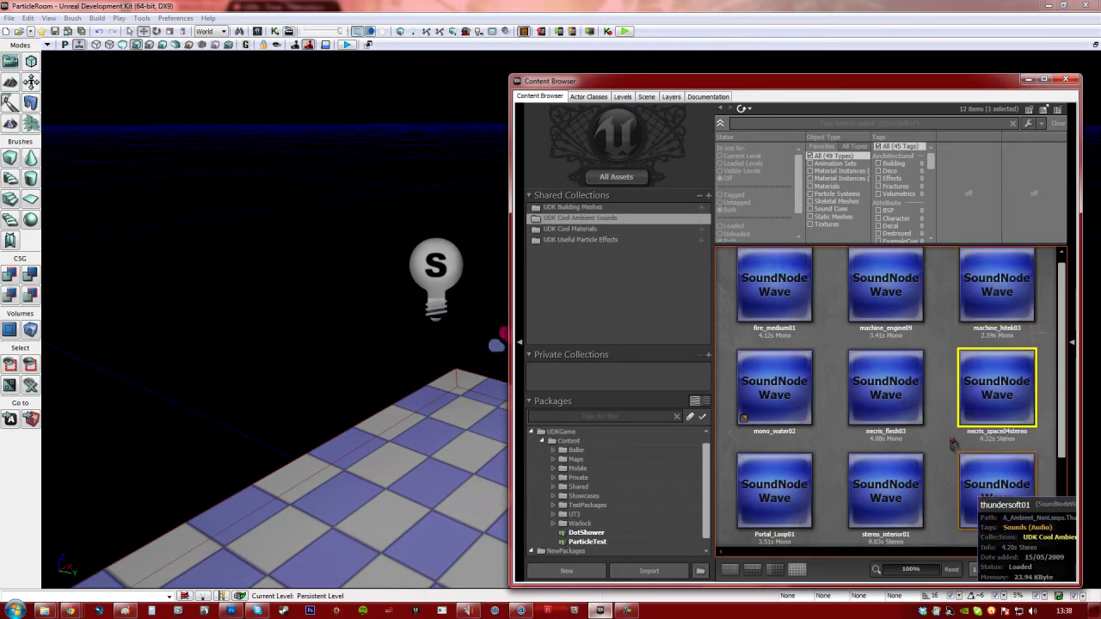
{"action": "left_click", "coordinate": [945, 387]}
{"action": "scroll", "coordinate": [869, 291], "scroll_direction": "down", "scroll_amount": 1}
{"action": "left_click", "coordinate": [868, 291]}
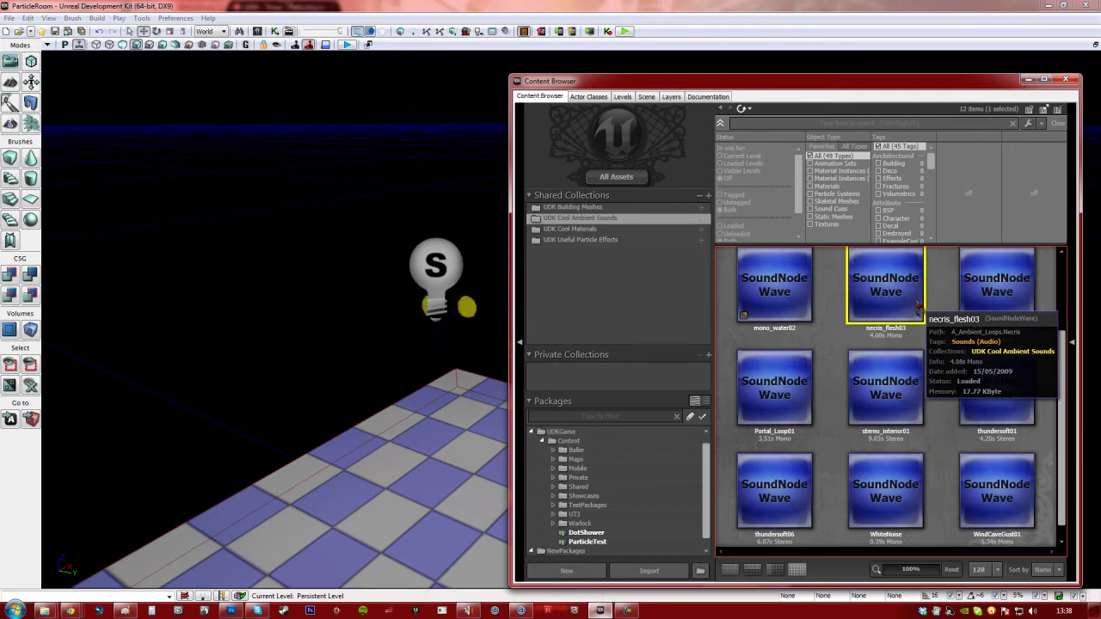
{"action": "left_click", "coordinate": [797, 292]}
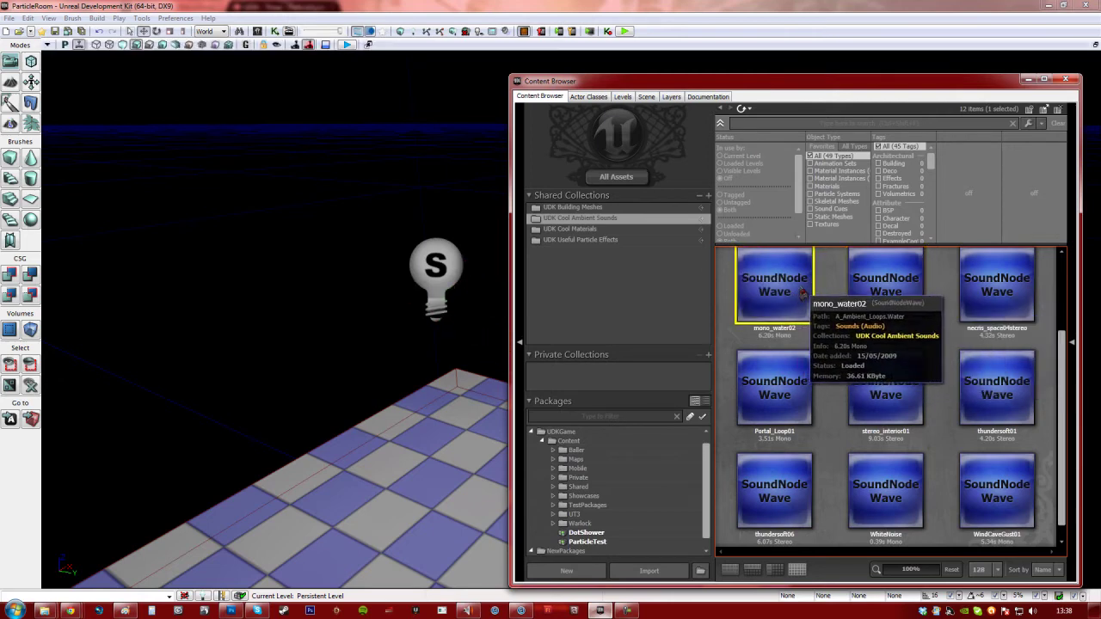
{"action": "left_click", "coordinate": [856, 297]}
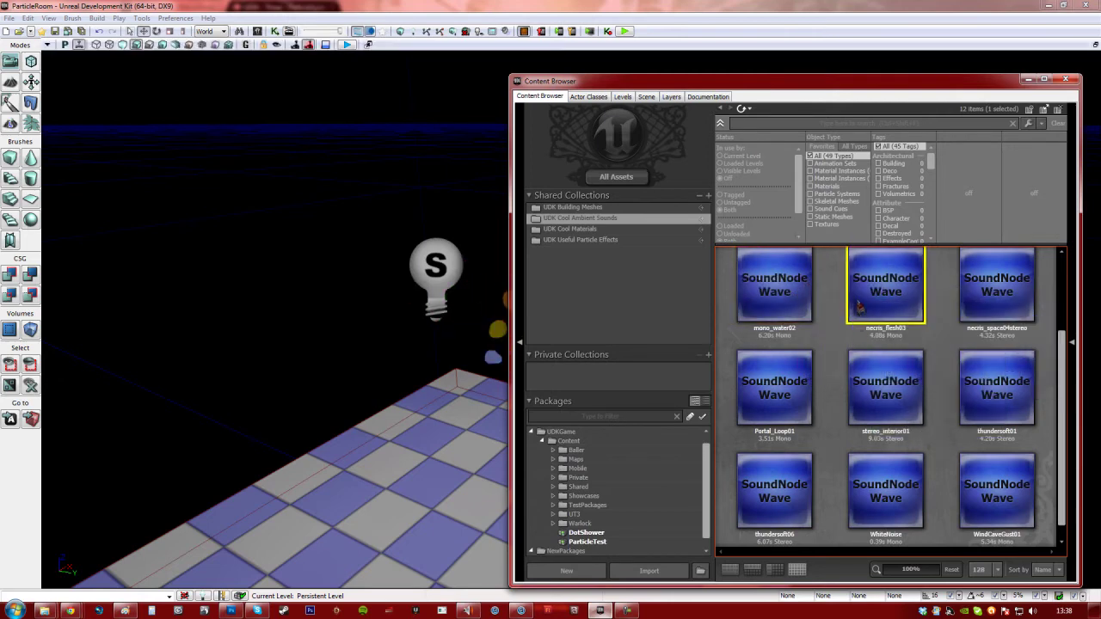
{"action": "right_click", "coordinate": [858, 306]}
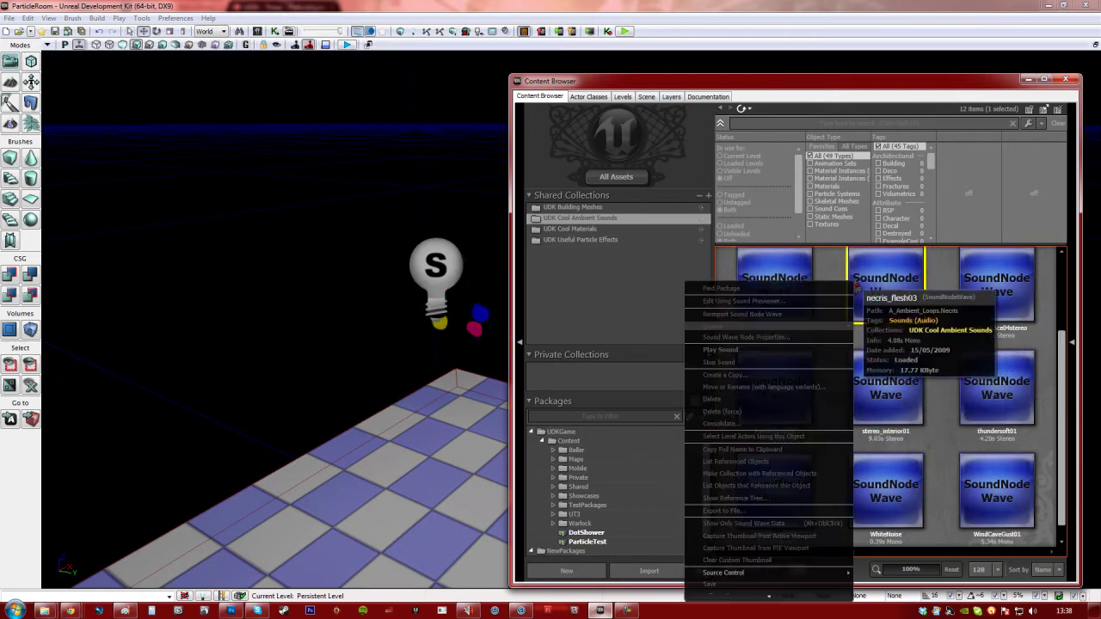
{"action": "left_click", "coordinate": [811, 363]}
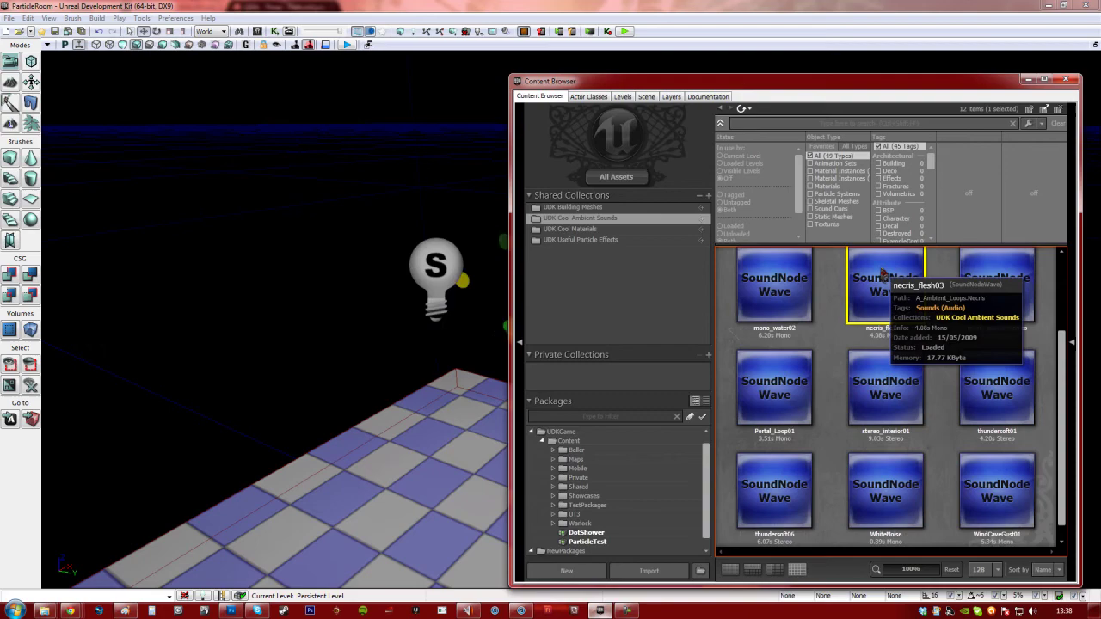
Place the necris_flesh03 ambient sound in the level near the dot shower and frame the room
{"action": "left_click_drag", "start_coordinate": [883, 275], "coordinate": [462, 449]}
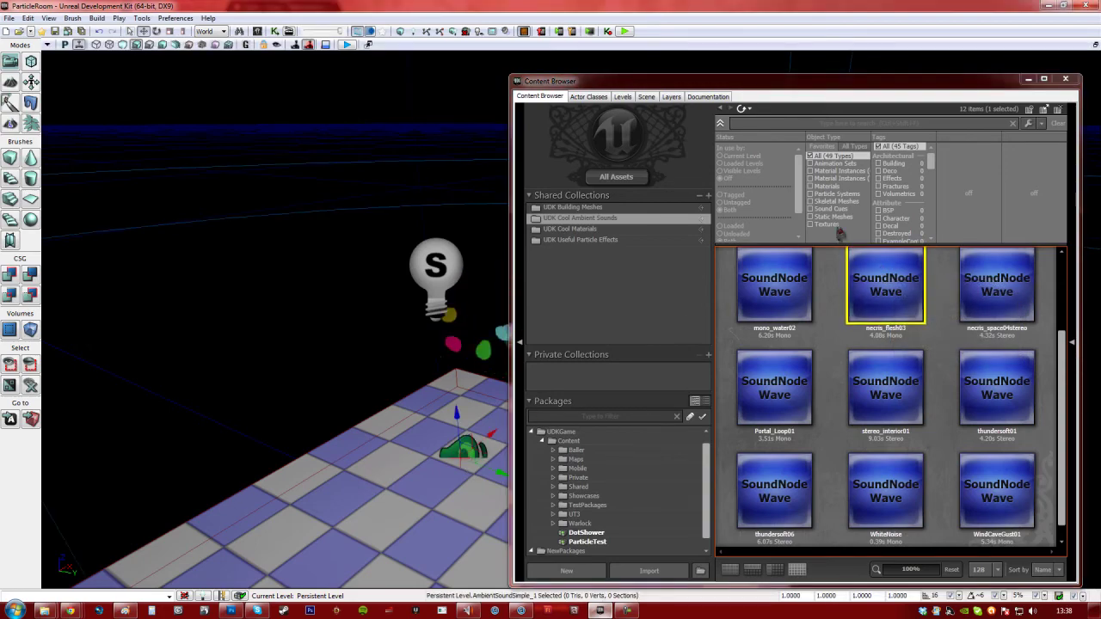
{"action": "left_click", "coordinate": [1065, 78]}
{"action": "right_click_drag", "start_coordinate": [757, 240], "coordinate": [811, 238]}
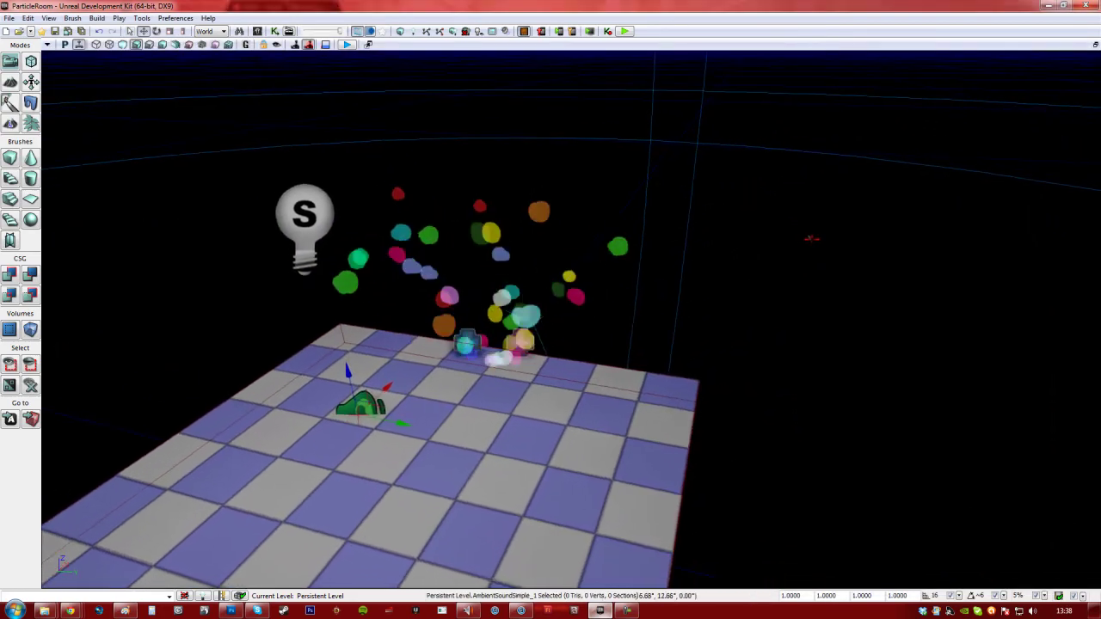
{"action": "left_click_drag", "start_coordinate": [811, 238], "coordinate": [752, 324]}
{"action": "right_click_drag", "start_coordinate": [752, 324], "coordinate": [773, 211]}
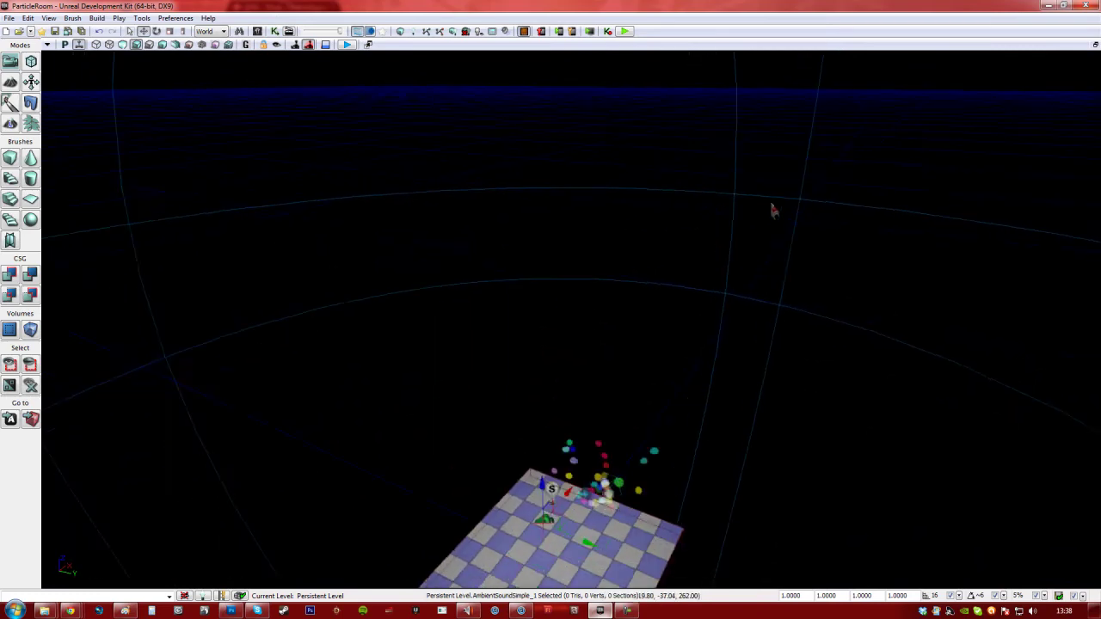
{"action": "mouse_move", "coordinate": [773, 211]}
{"action": "left_mouse_down"}
{"action": "mouse_move", "coordinate": [749, 327]}
{"action": "mouse_move", "coordinate": [784, 209]}
{"action": "mouse_move", "coordinate": [760, 524]}
{"action": "mouse_move", "coordinate": [754, 430]}
{"action": "mouse_move", "coordinate": [785, 228]}
{"action": "left_mouse_up"}
In the AmbientSoundSimple's Ambient Properties, enter Radius Min 50 and Radius Max 100
{"action": "key", "text": "F4"}
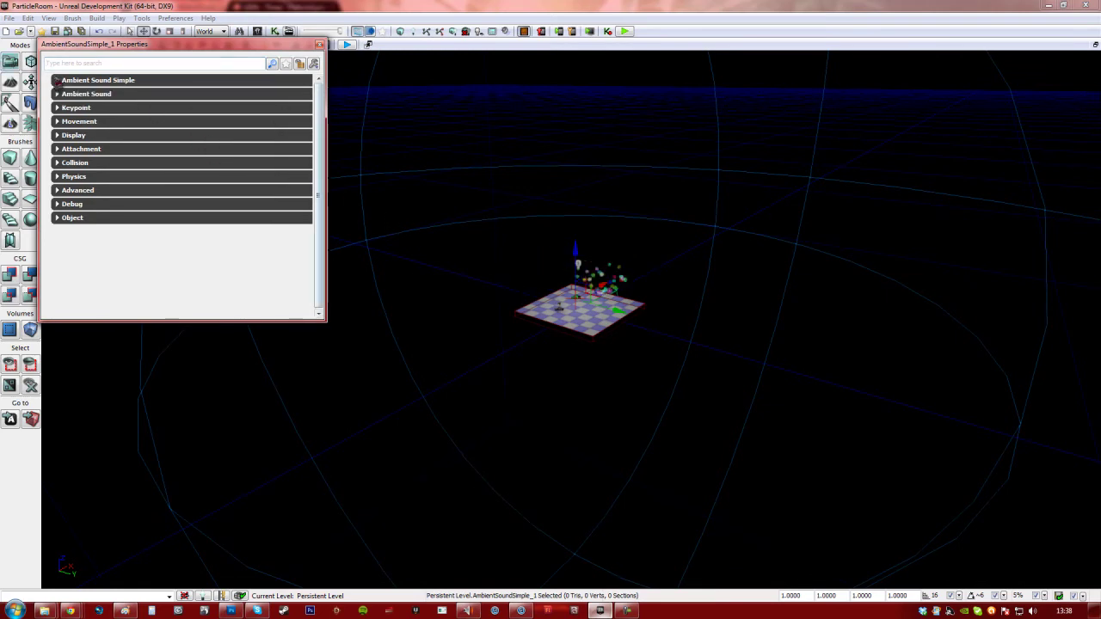
{"action": "left_click", "coordinate": [56, 94]}
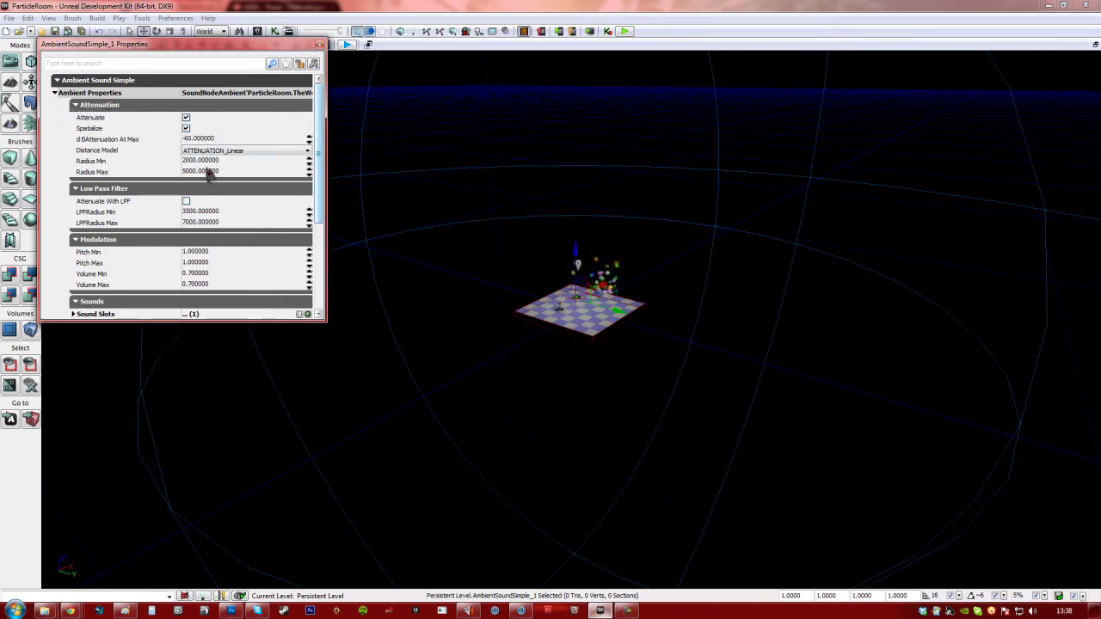
{"action": "left_click", "coordinate": [201, 161]}
{"action": "type", "text": "5"}
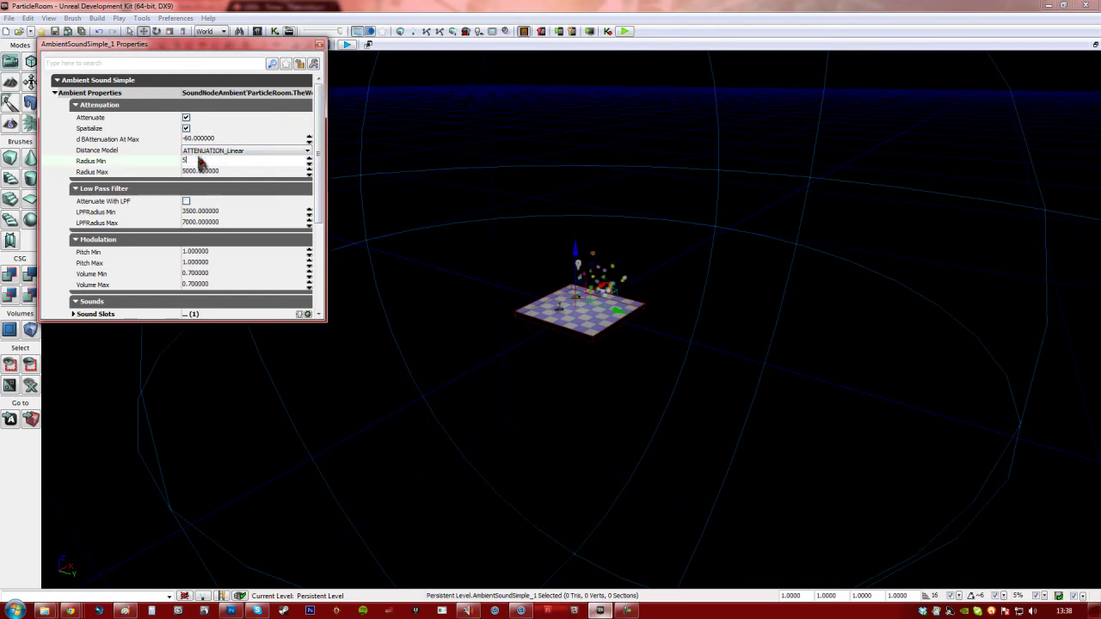
{"action": "type", "text": "0"}
{"action": "key", "text": "Tab"}
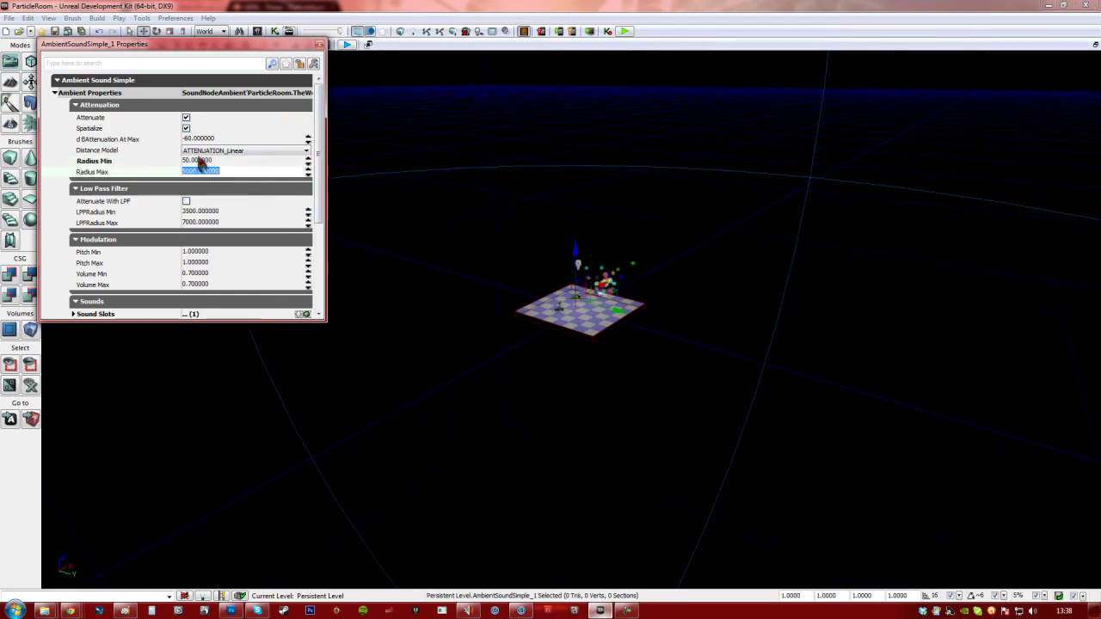
{"action": "type", "text": "100"}
{"action": "left_click_drag", "start_coordinate": [580, 365], "coordinate": [632, 176]}
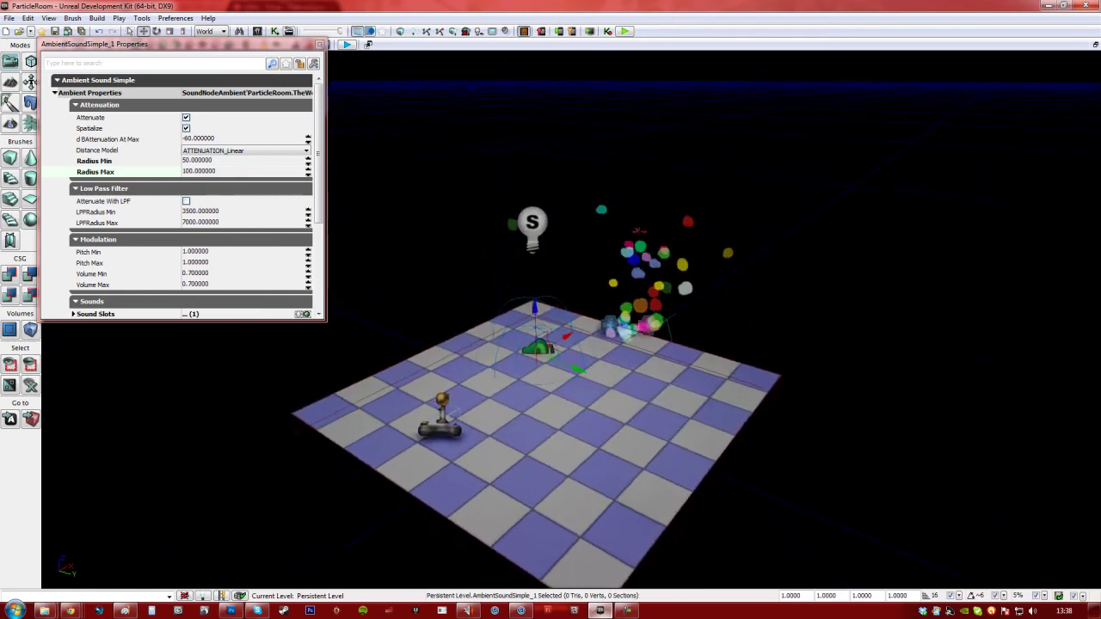
Correct the attenuation to Radius Min 100 and Radius Max 500
{"action": "left_click", "coordinate": [223, 160]}
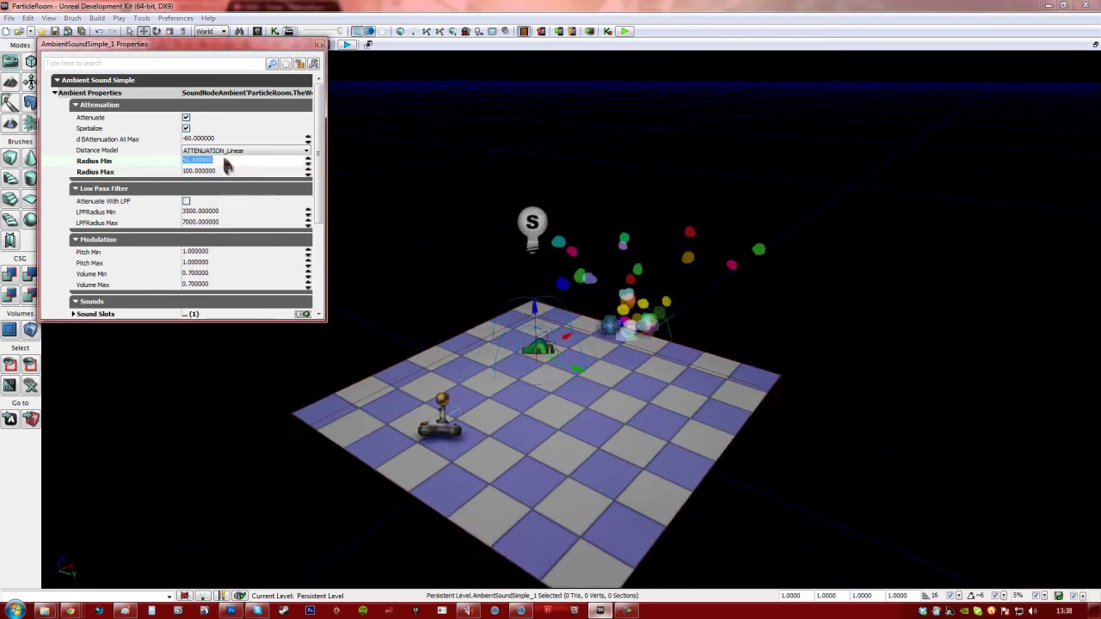
{"action": "type", "text": "100"}
{"action": "key", "text": "Tab"}
{"action": "type", "text": "300"}
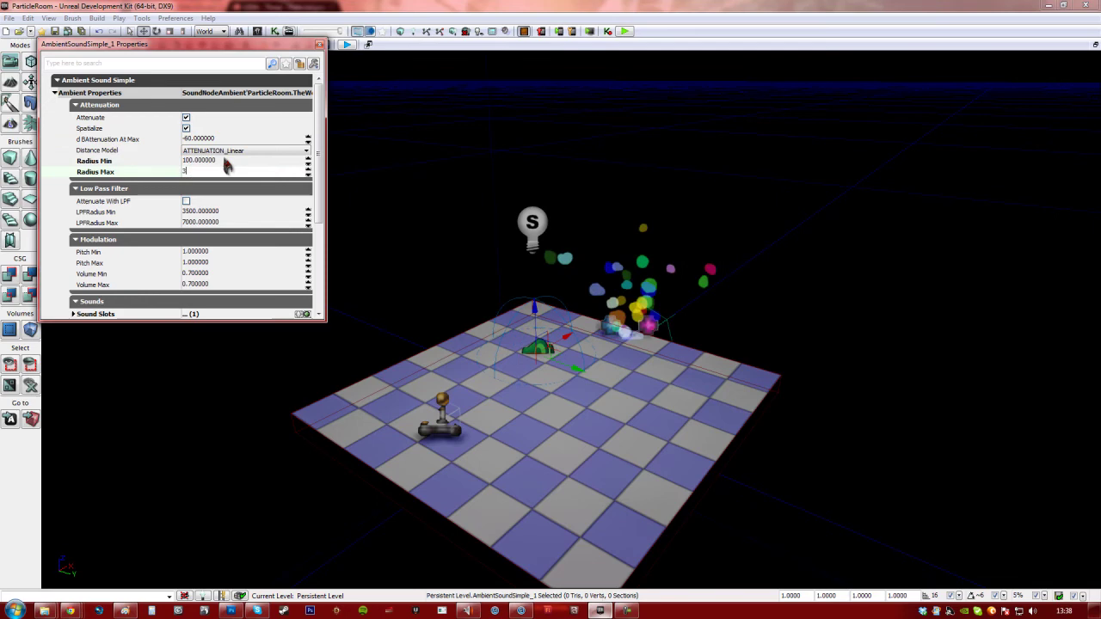
{"action": "key", "text": "Return"}
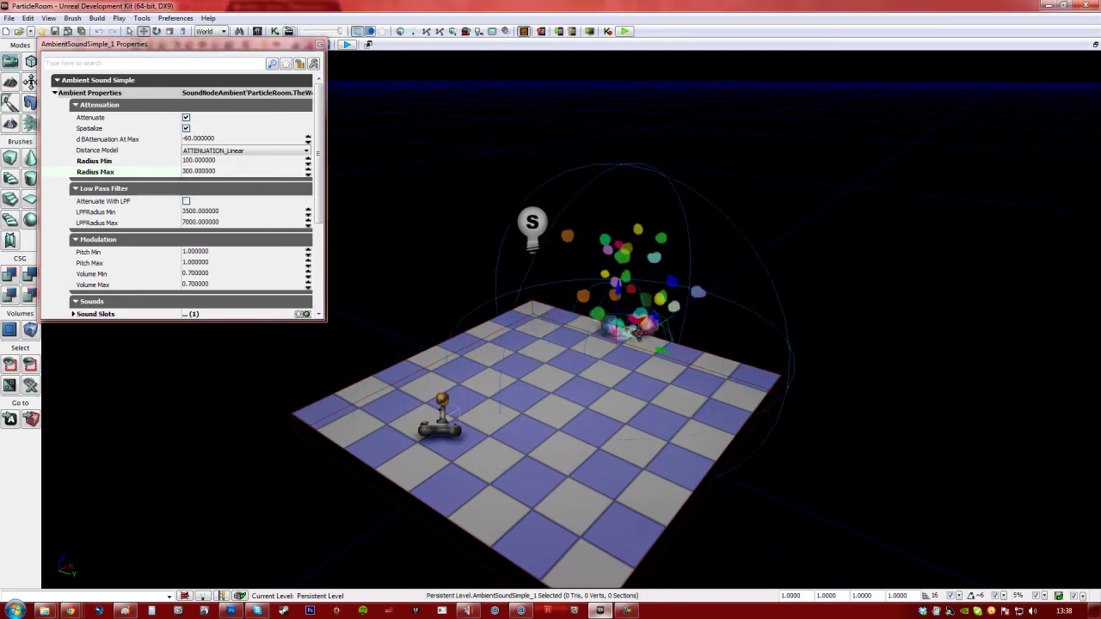
{"action": "left_click", "coordinate": [209, 171]}
{"action": "type", "text": "500"}
{"action": "key", "text": "Return"}
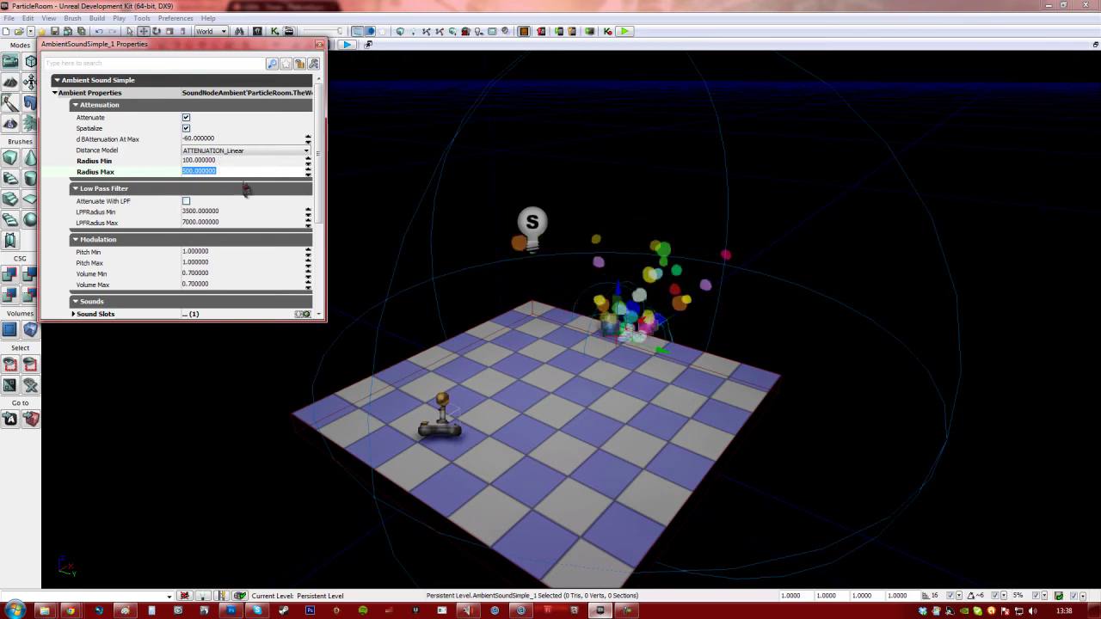
Set modulation Pitch Min 0.8, Pitch Max 1.2 and Volume Min 0.4, then close Properties
{"action": "left_click_drag", "start_coordinate": [321, 159], "coordinate": [324, 191]}
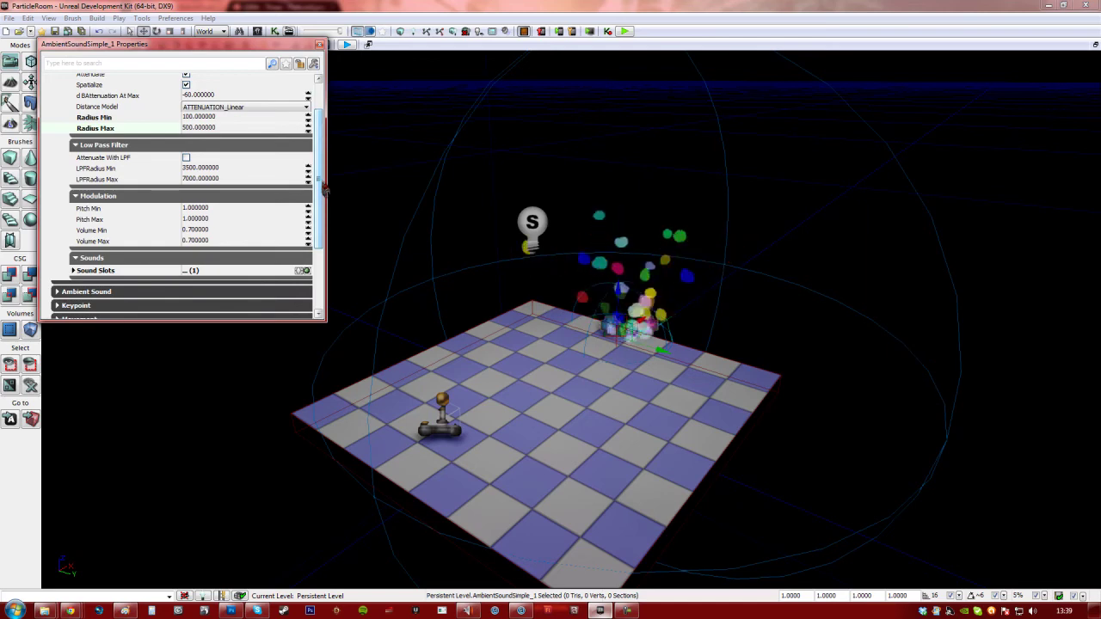
{"action": "left_click", "coordinate": [201, 212]}
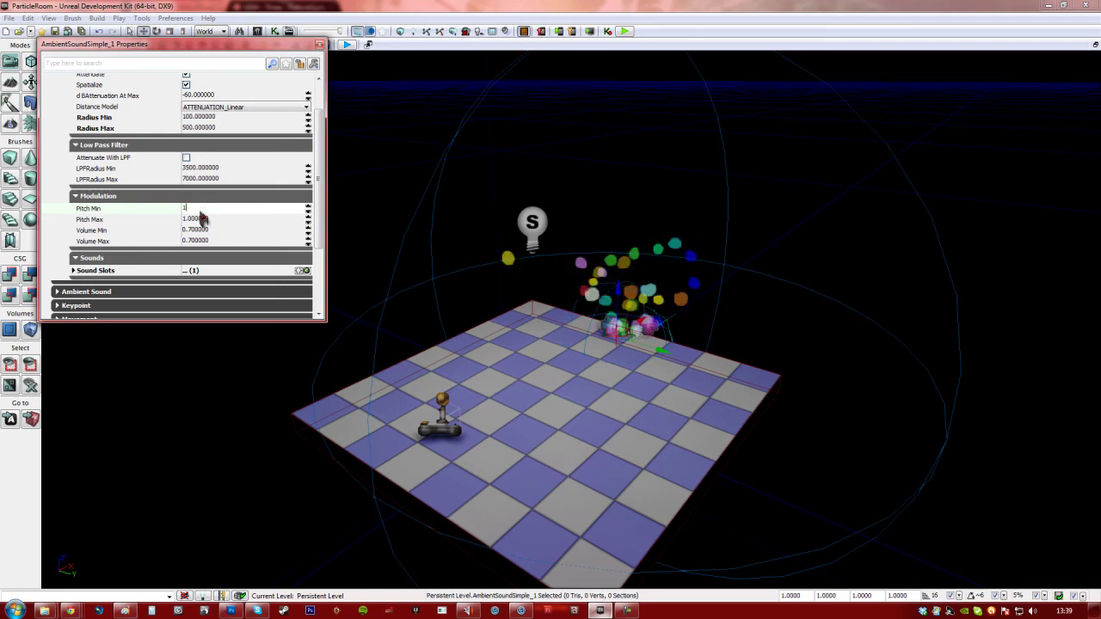
{"action": "left_click", "coordinate": [200, 218]}
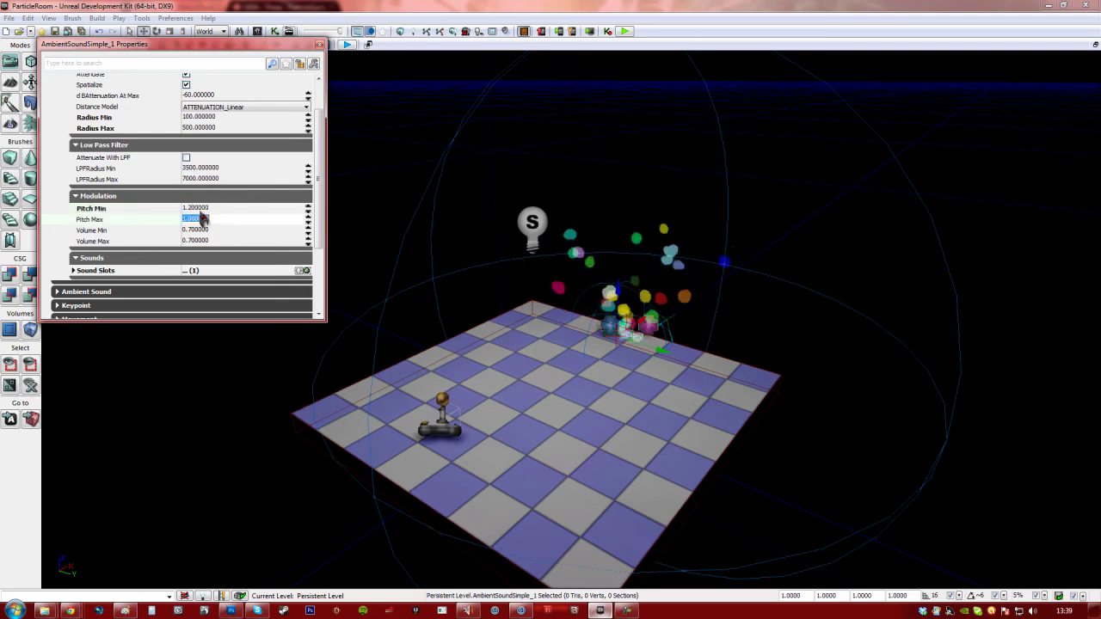
{"action": "type", "text": "0."}
{"action": "left_click", "coordinate": [201, 211]}
{"action": "type", "text": "0.8"}
{"action": "left_click", "coordinate": [200, 219]}
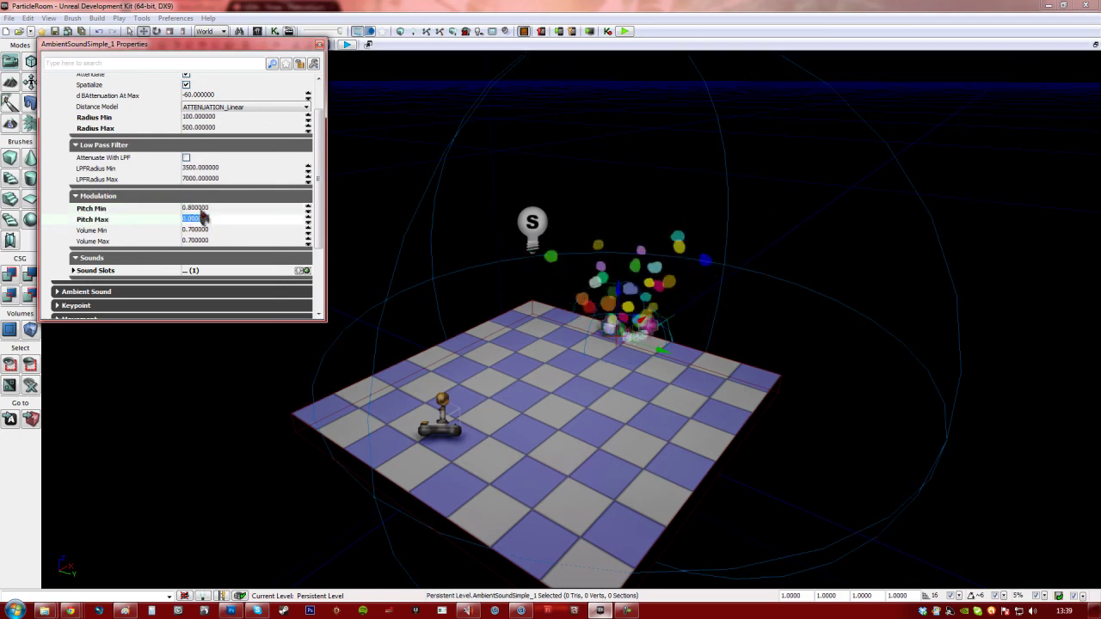
{"action": "key", "text": "Tab"}
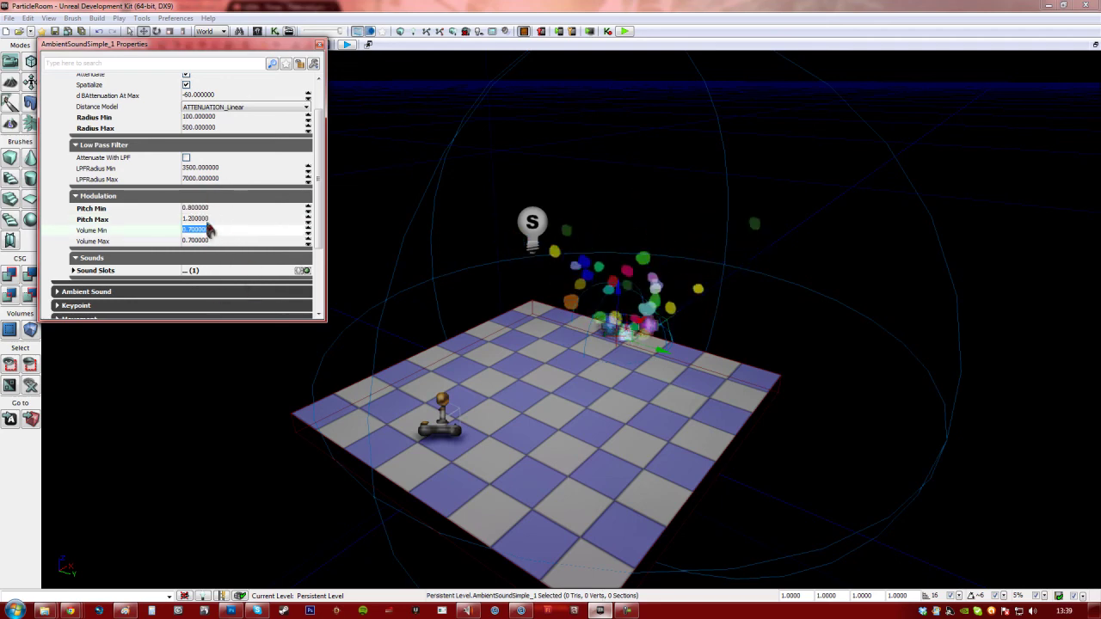
{"action": "key", "text": "Return"}
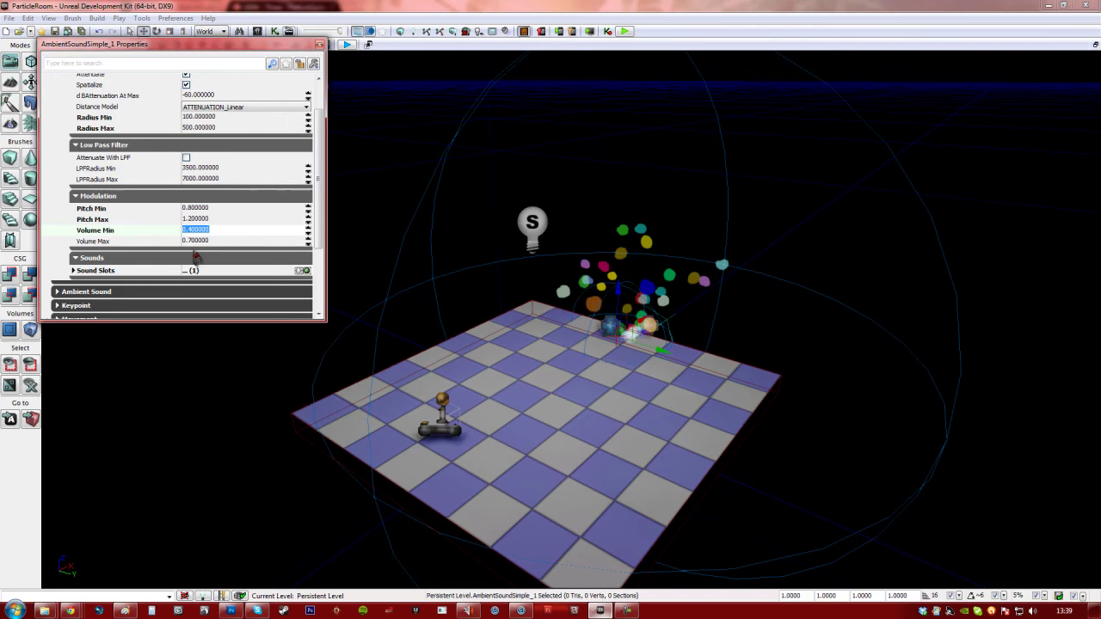
{"action": "left_click", "coordinate": [319, 45]}
Run the mobile preview, walk into and back out of the dot shower with W and S, then close it
{"action": "left_click", "coordinate": [557, 30]}
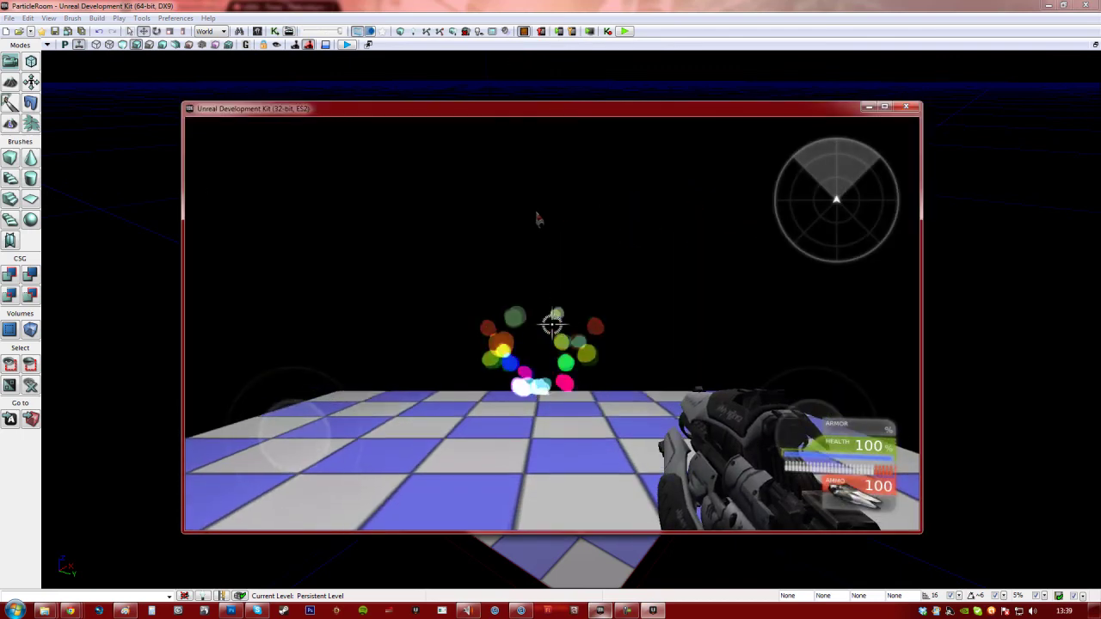
{"action": "key", "text": "w"}
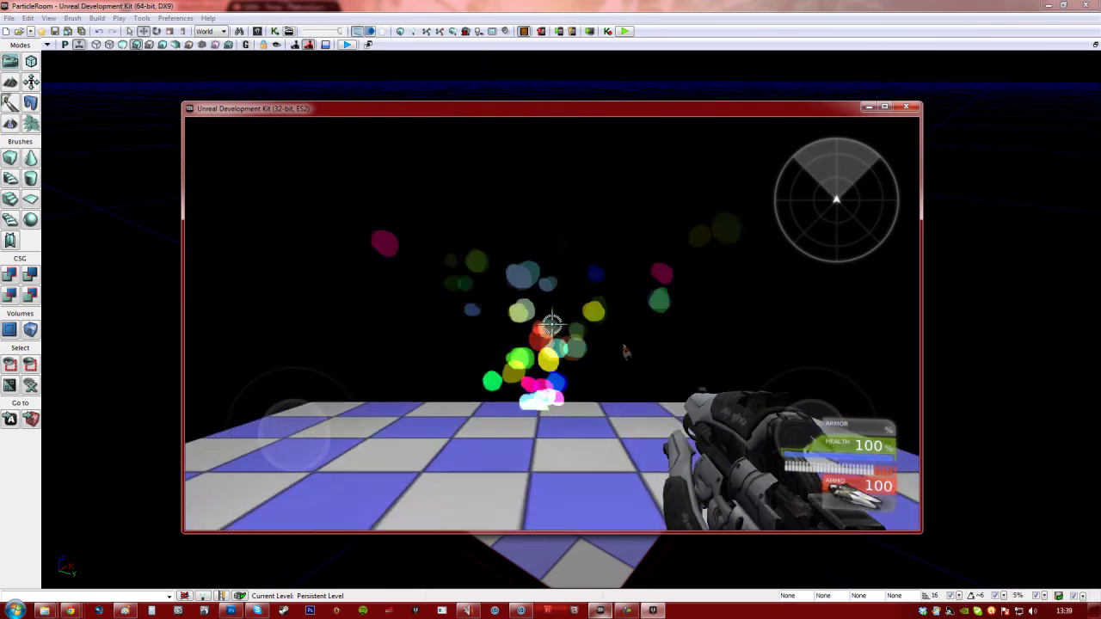
{"action": "key", "text": "s"}
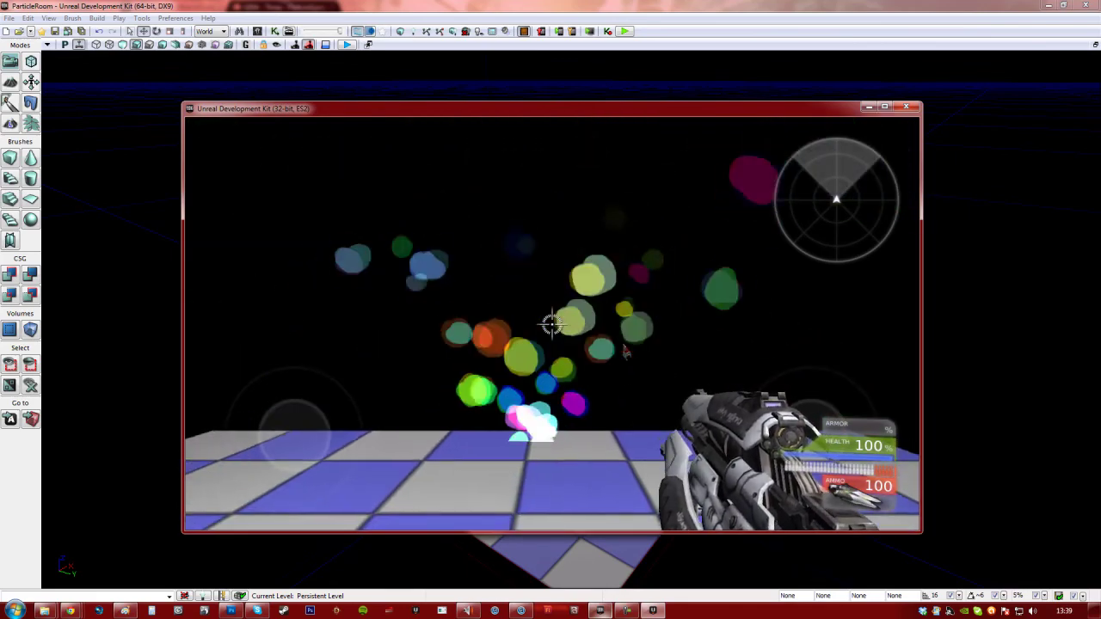
{"action": "key", "text": "s"}
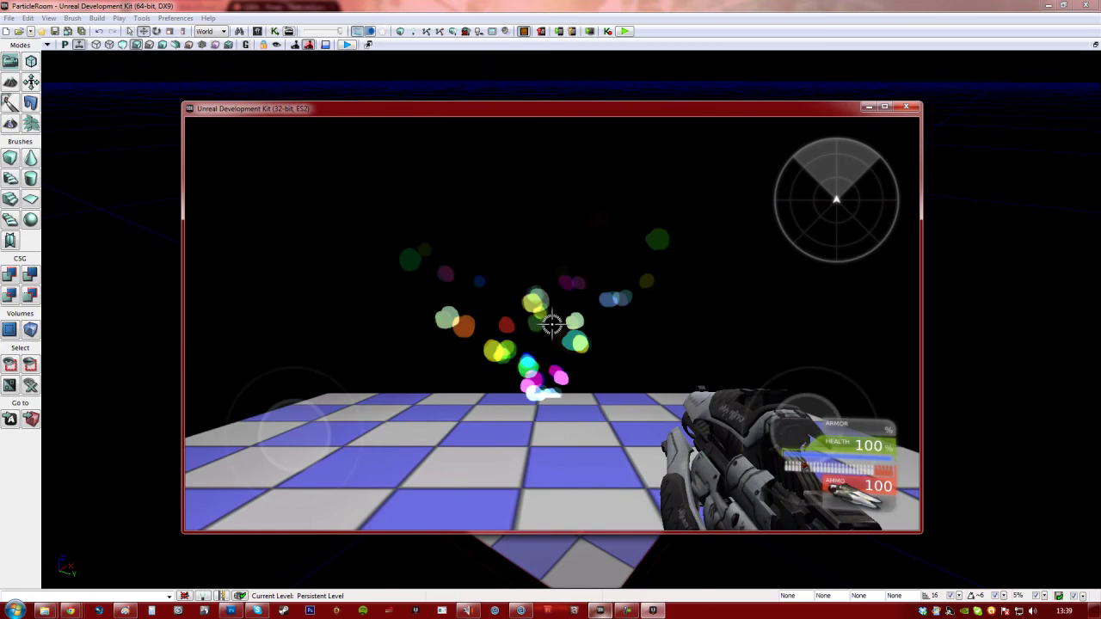
{"action": "key", "text": "w"}
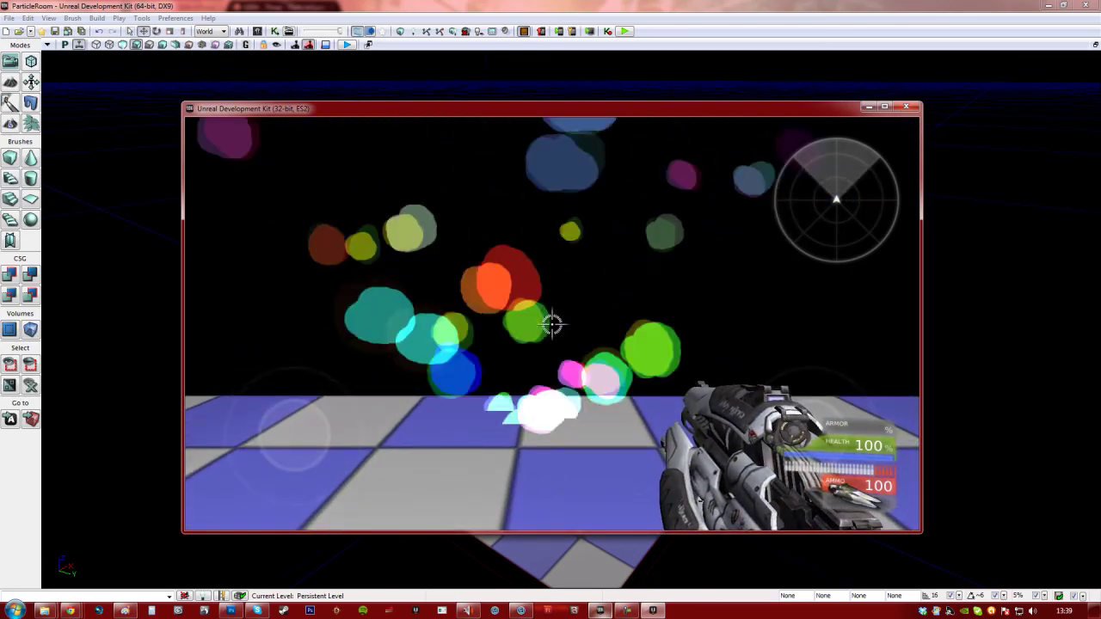
{"action": "key", "text": "s"}
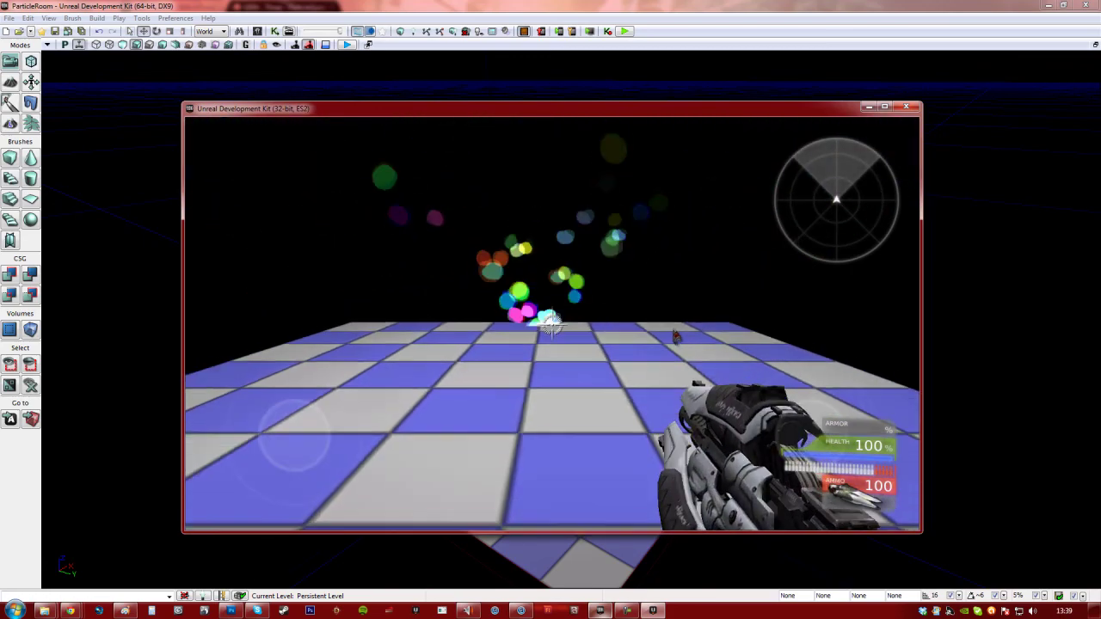
{"action": "left_click", "coordinate": [905, 106]}
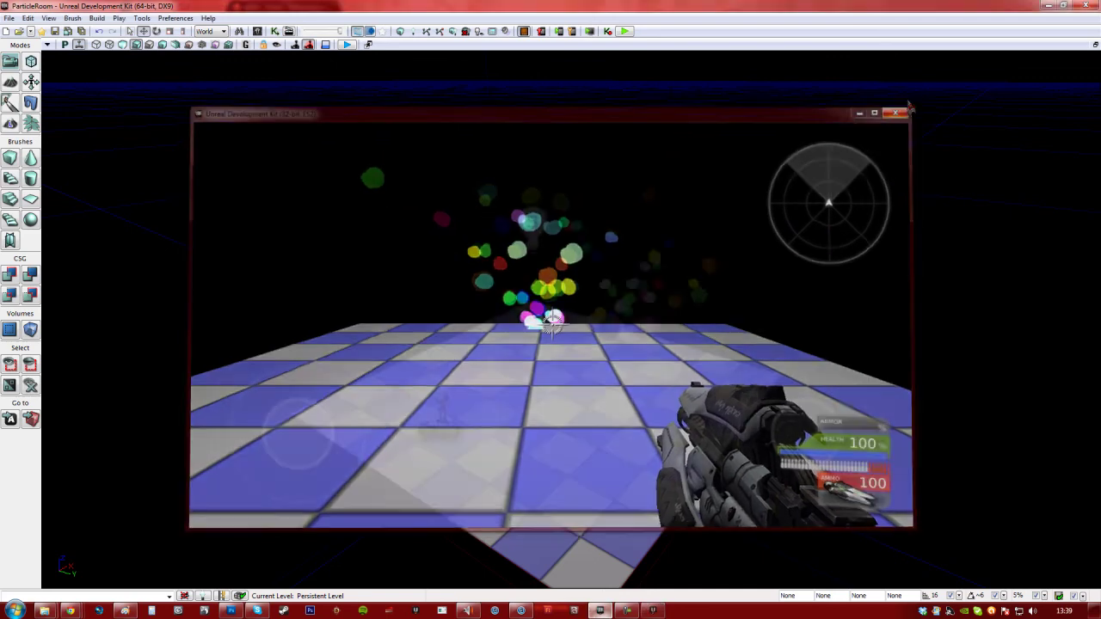